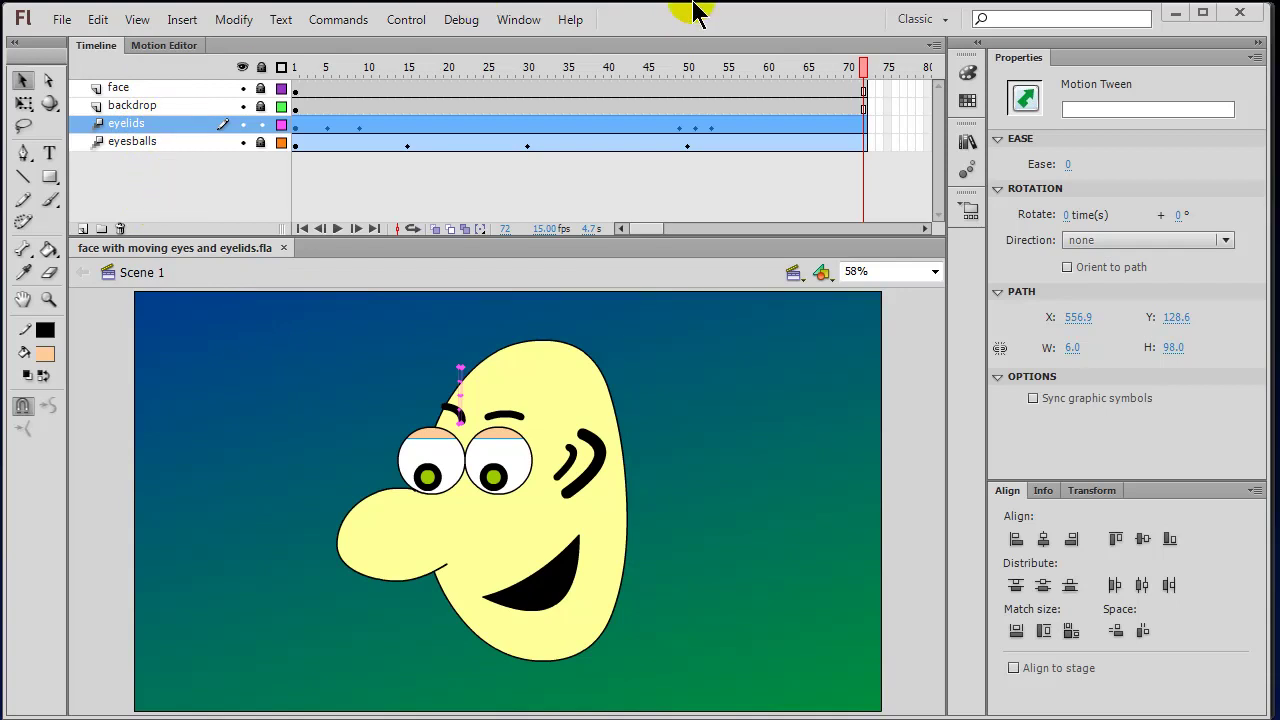
Replay the animation from frame 1, then set up Export Movie as Windows AVI on the Desktop
left_click(298, 90)
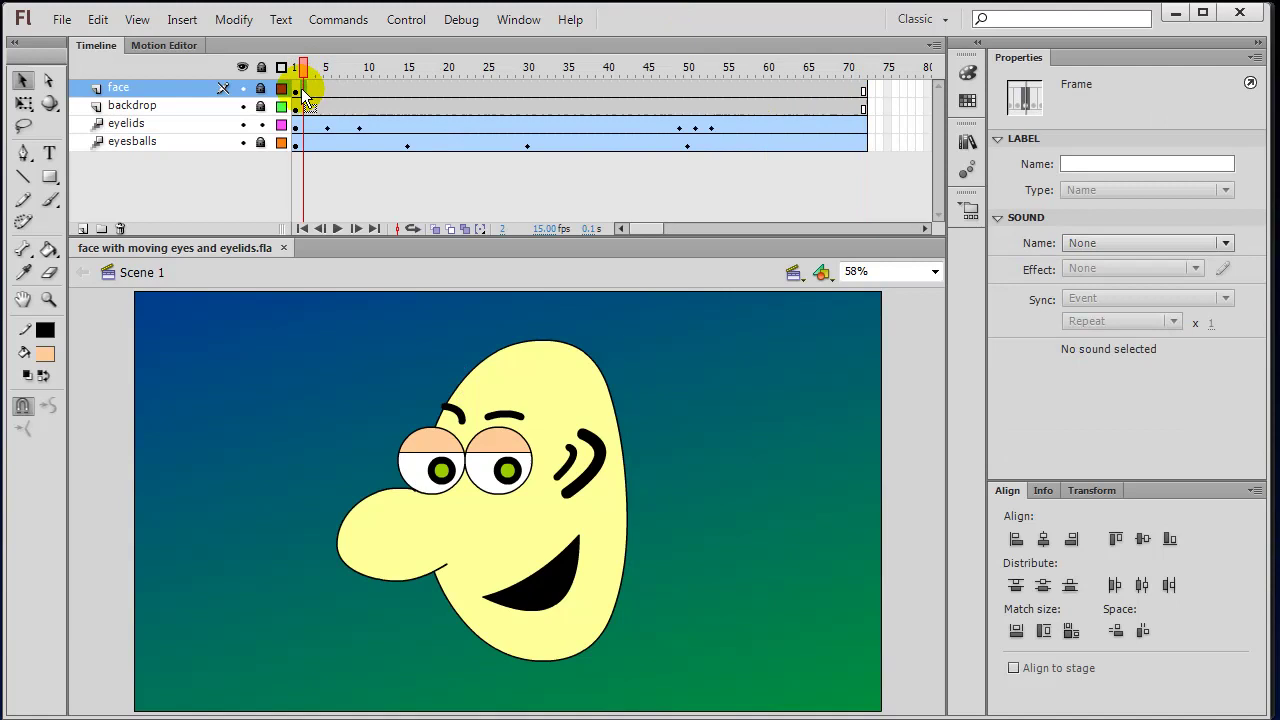
key("Return")
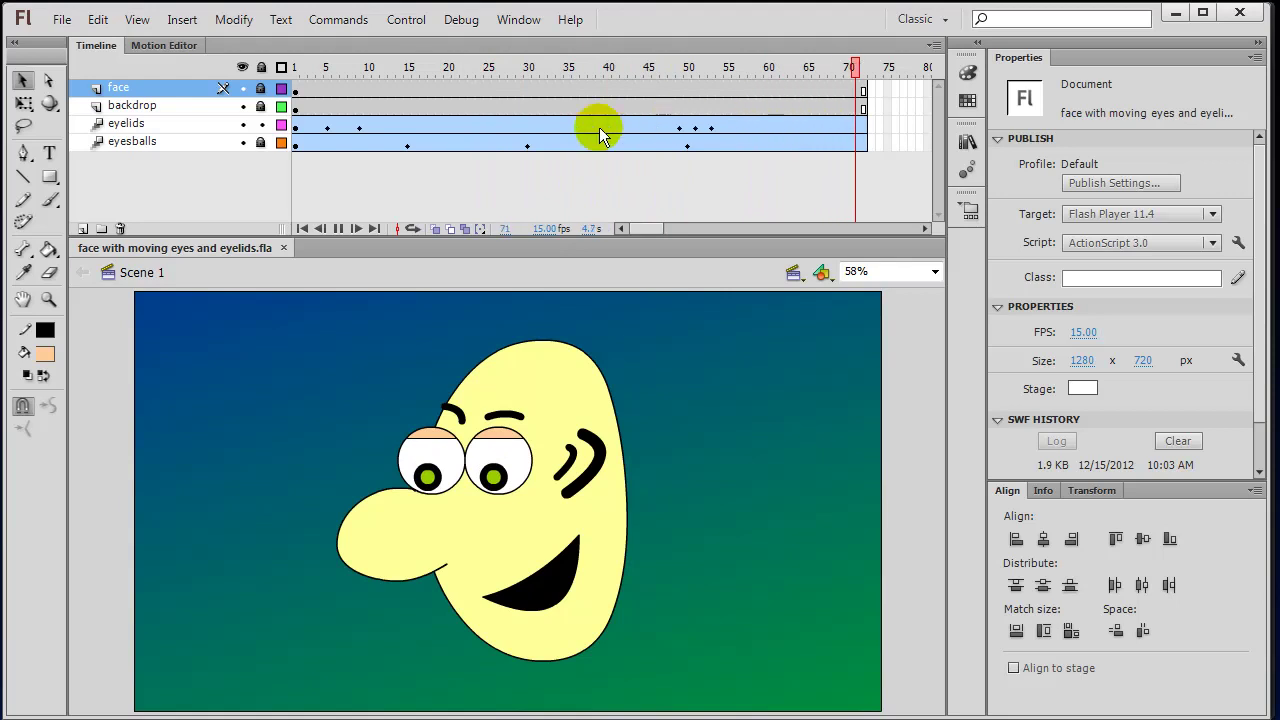
left_click(62, 20)
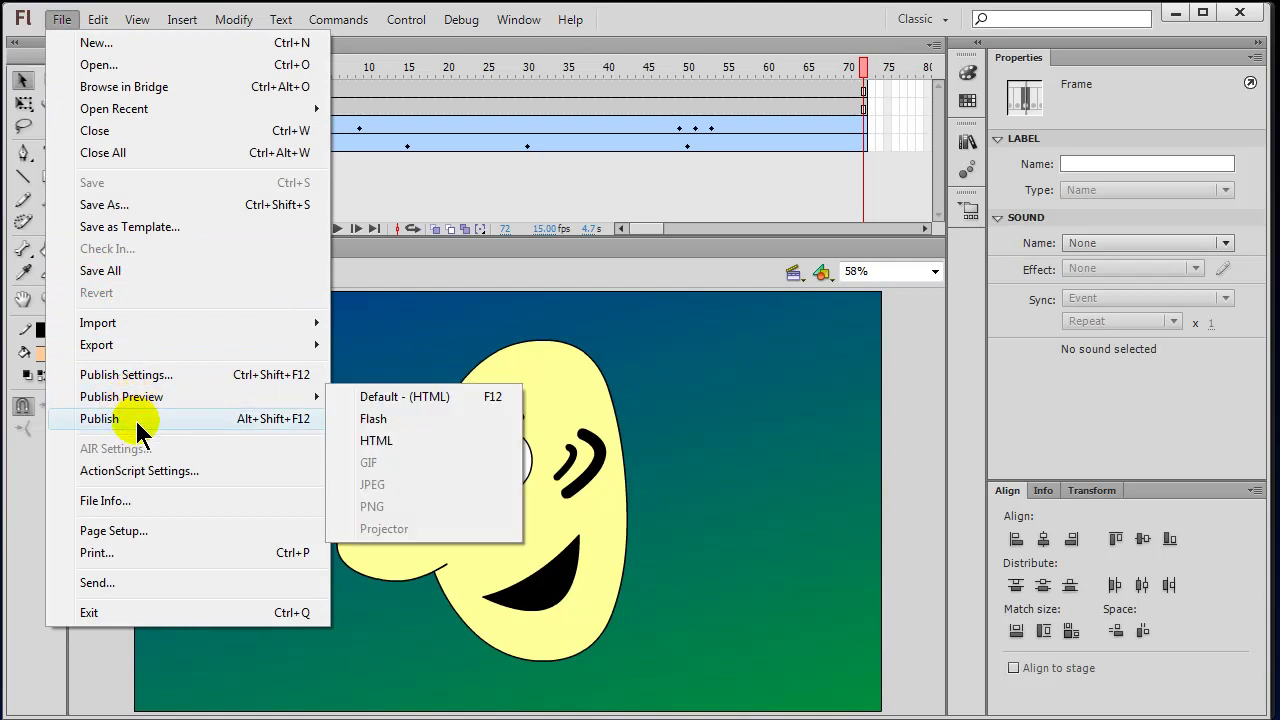
mouse_move(116, 343)
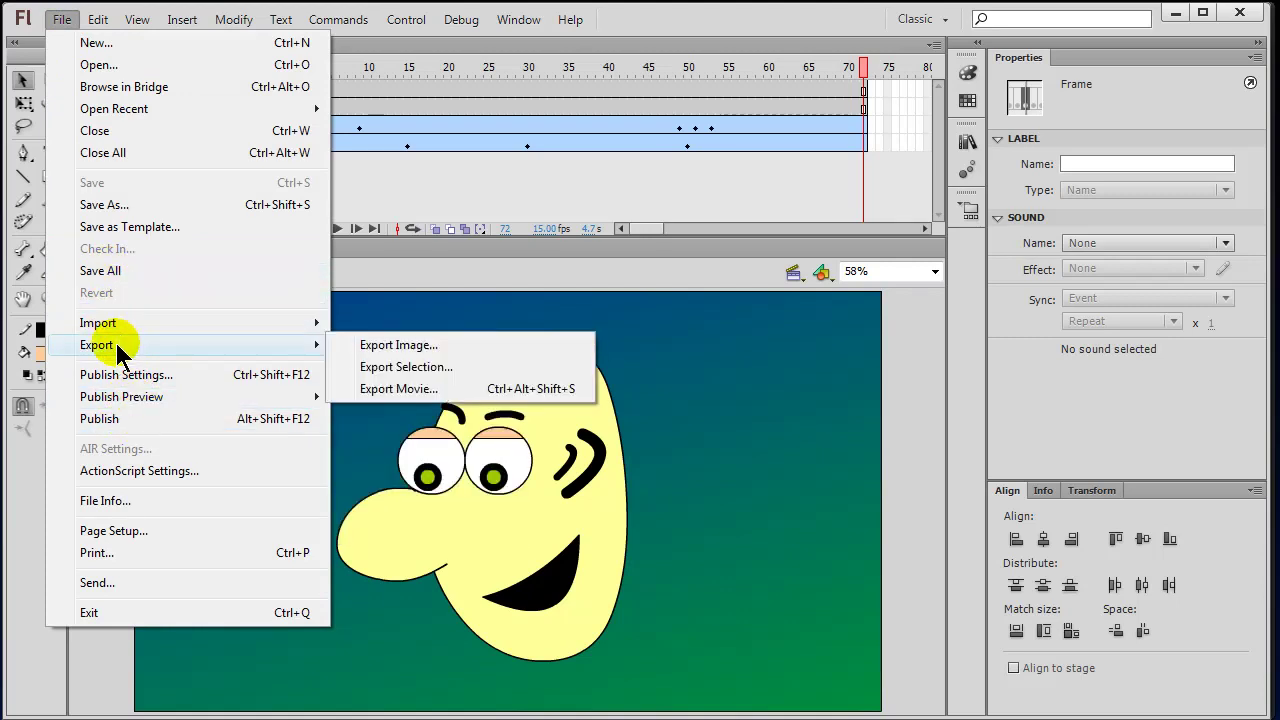
left_click(390, 389)
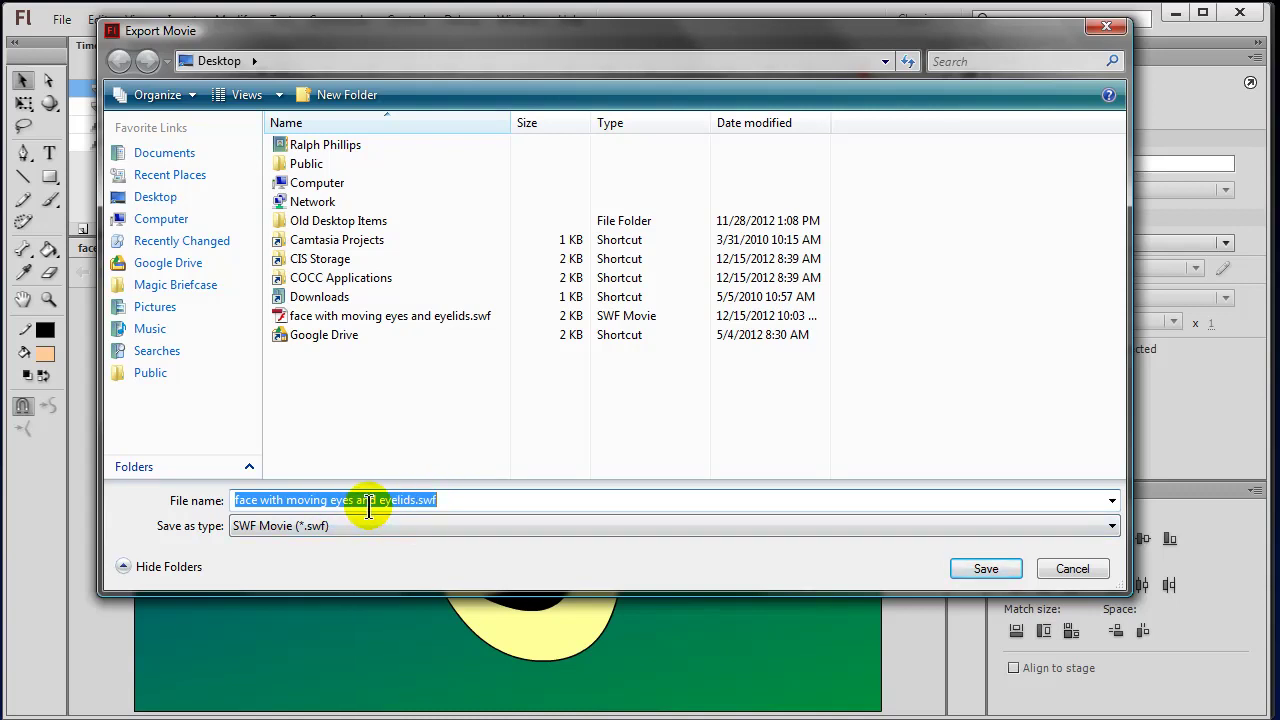
left_click(280, 525)
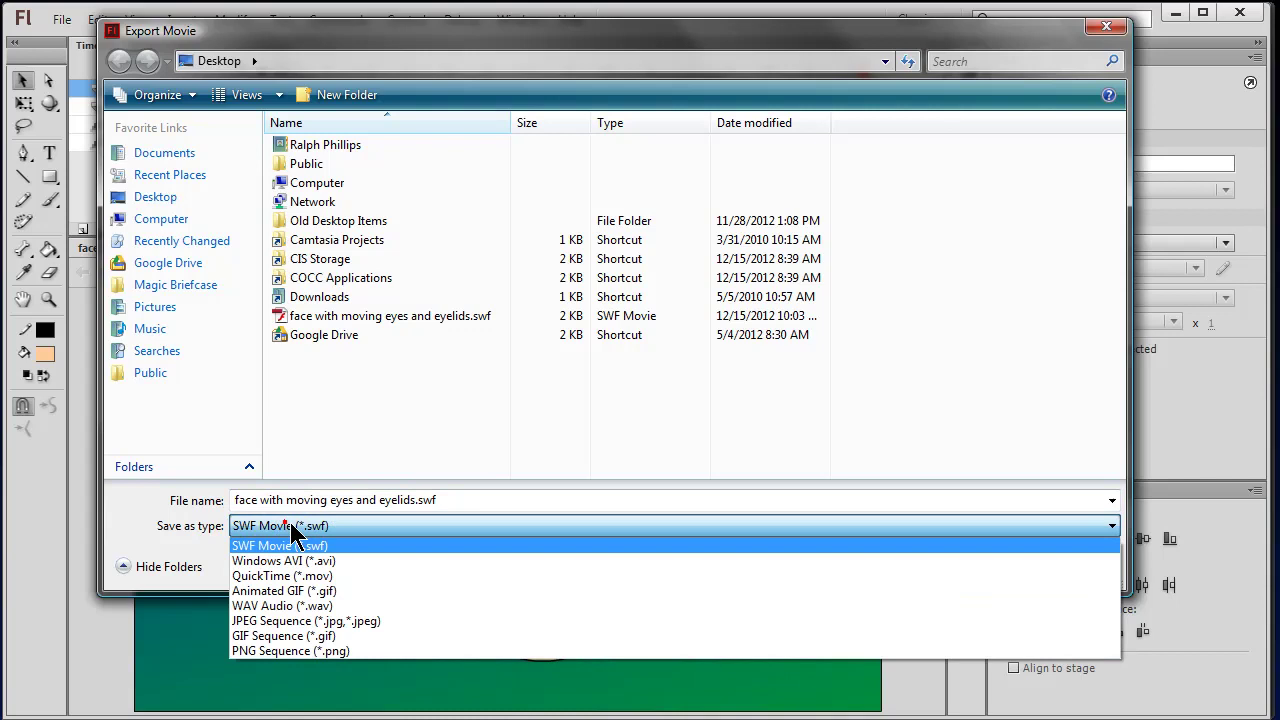
left_click(331, 562)
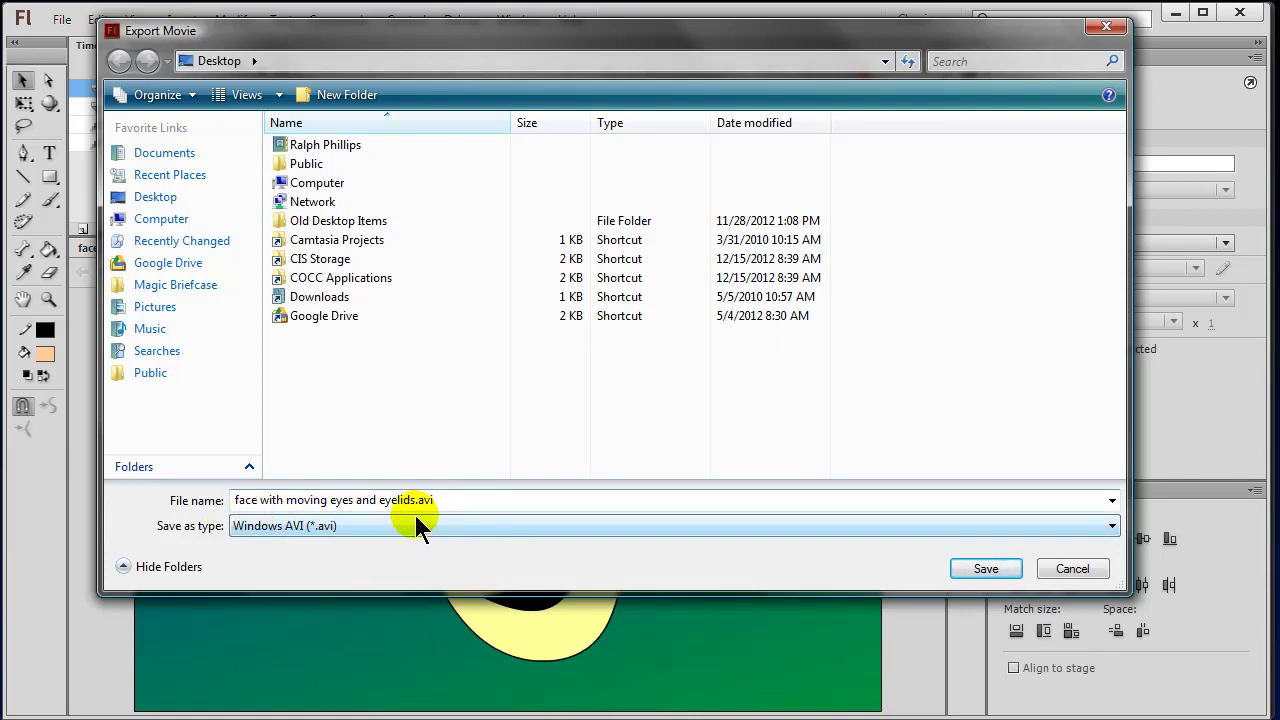
Export 'face with moving eyes and eyelids.avi' at 1280x720 and minimize Flash once it finishes
left_click(1003, 573)
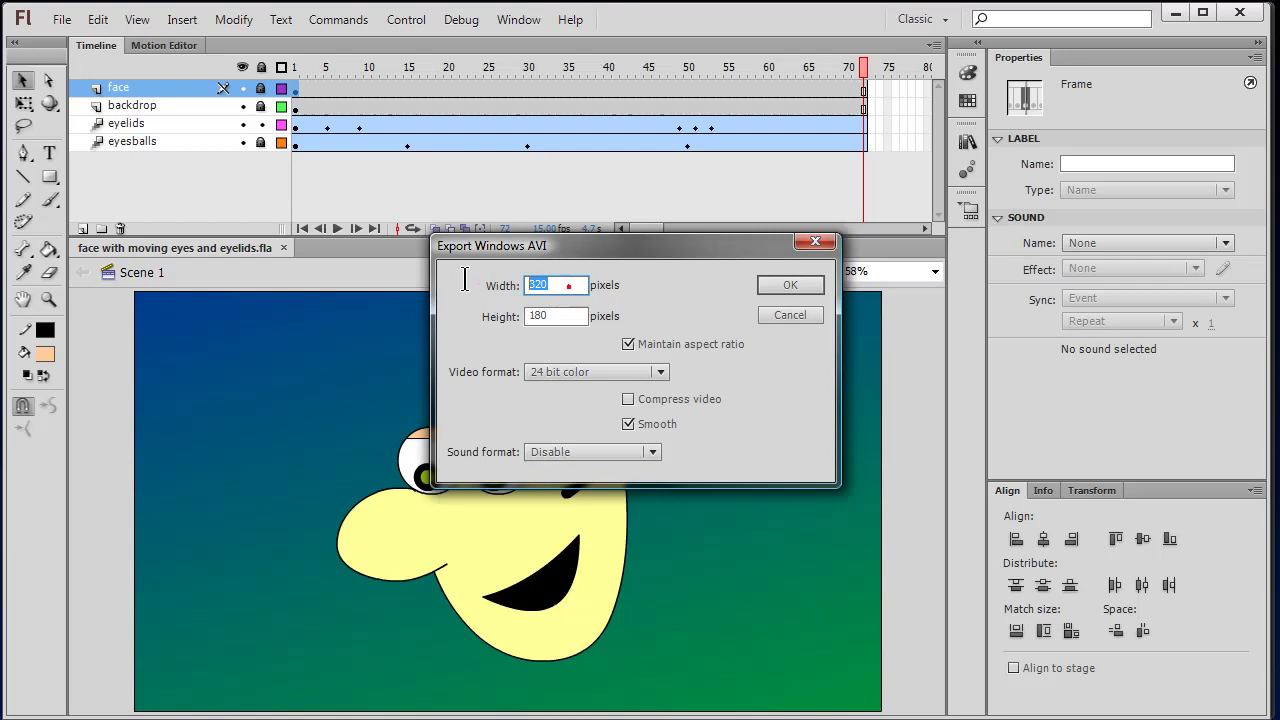
type("128")
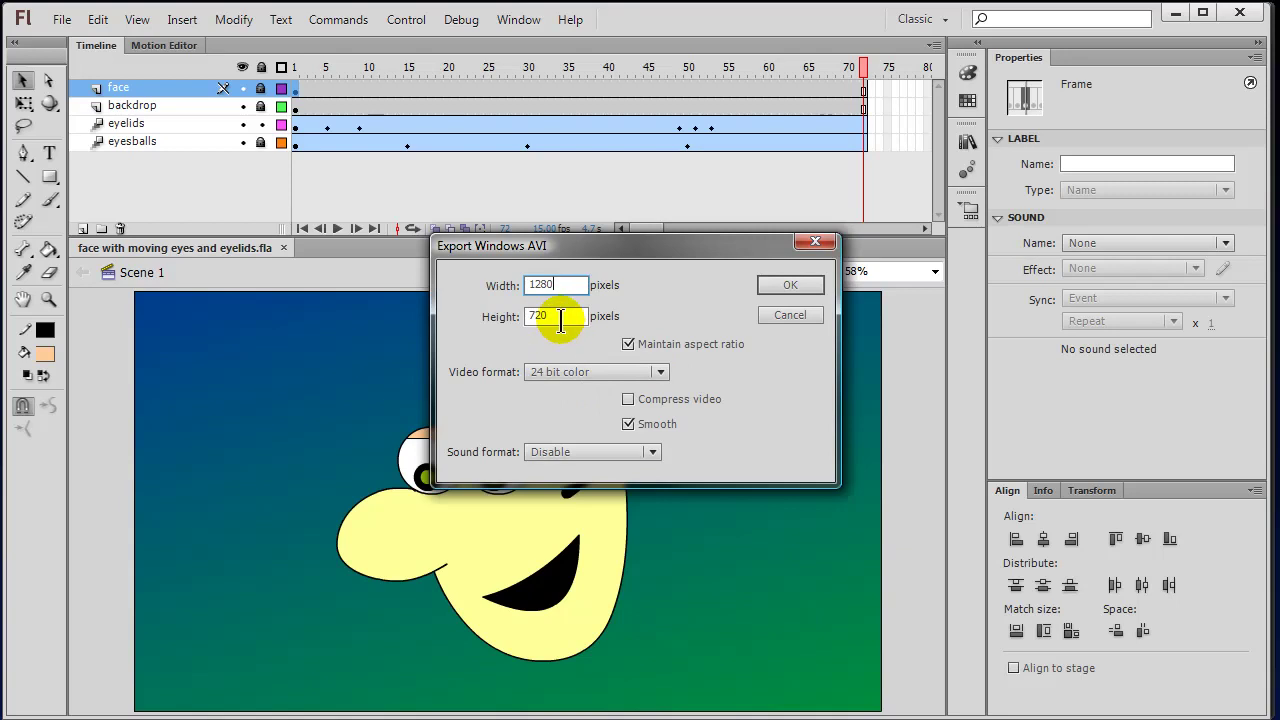
left_click(792, 284)
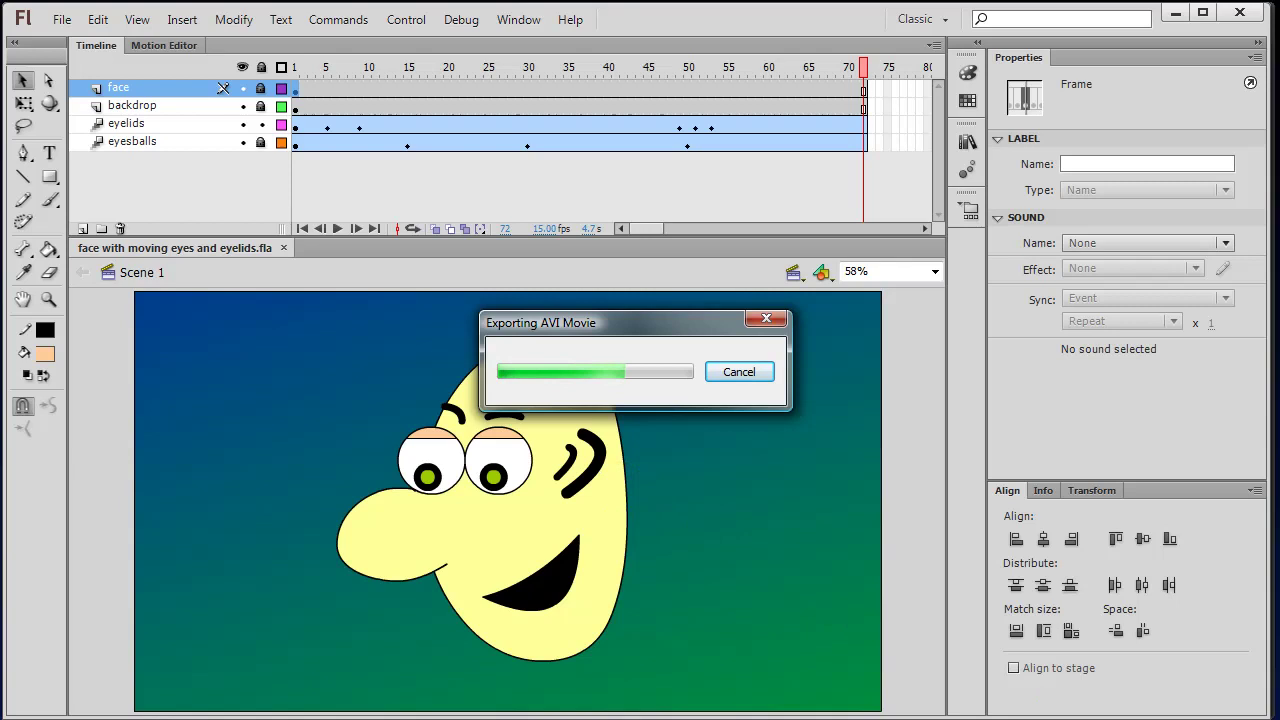
left_click(794, 495)
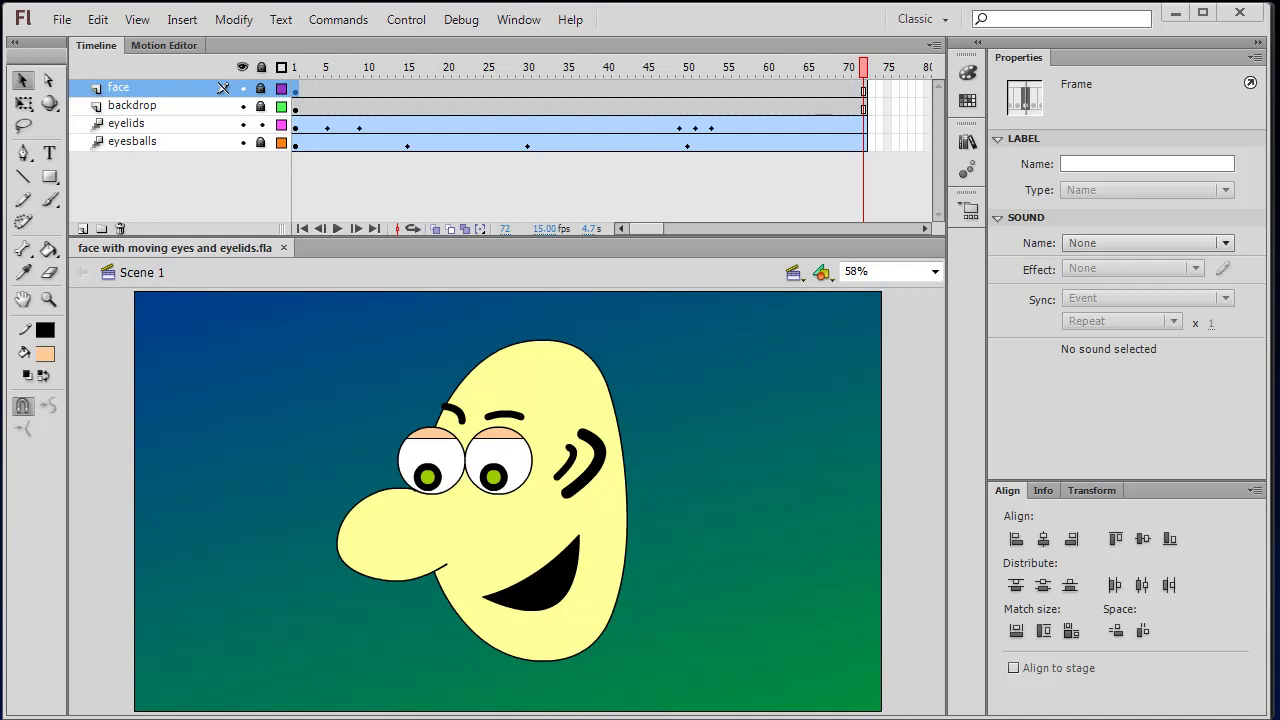
left_click(676, 378)
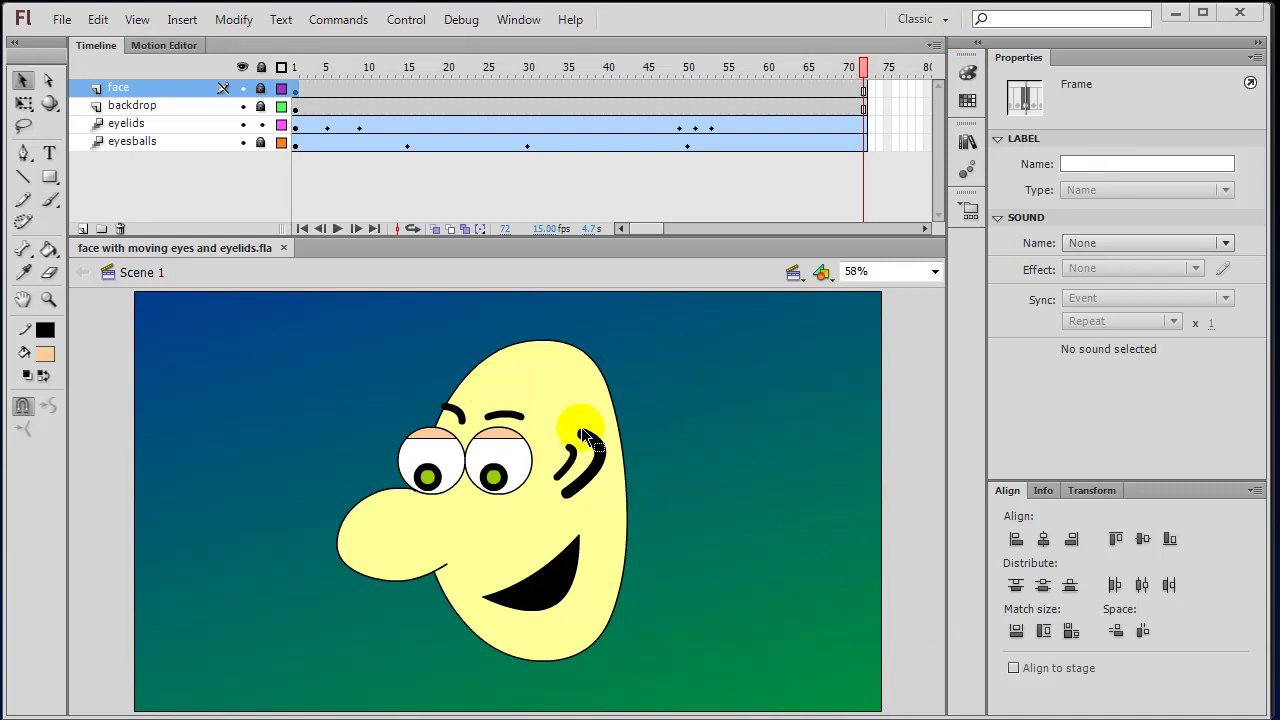
left_click(722, 503)
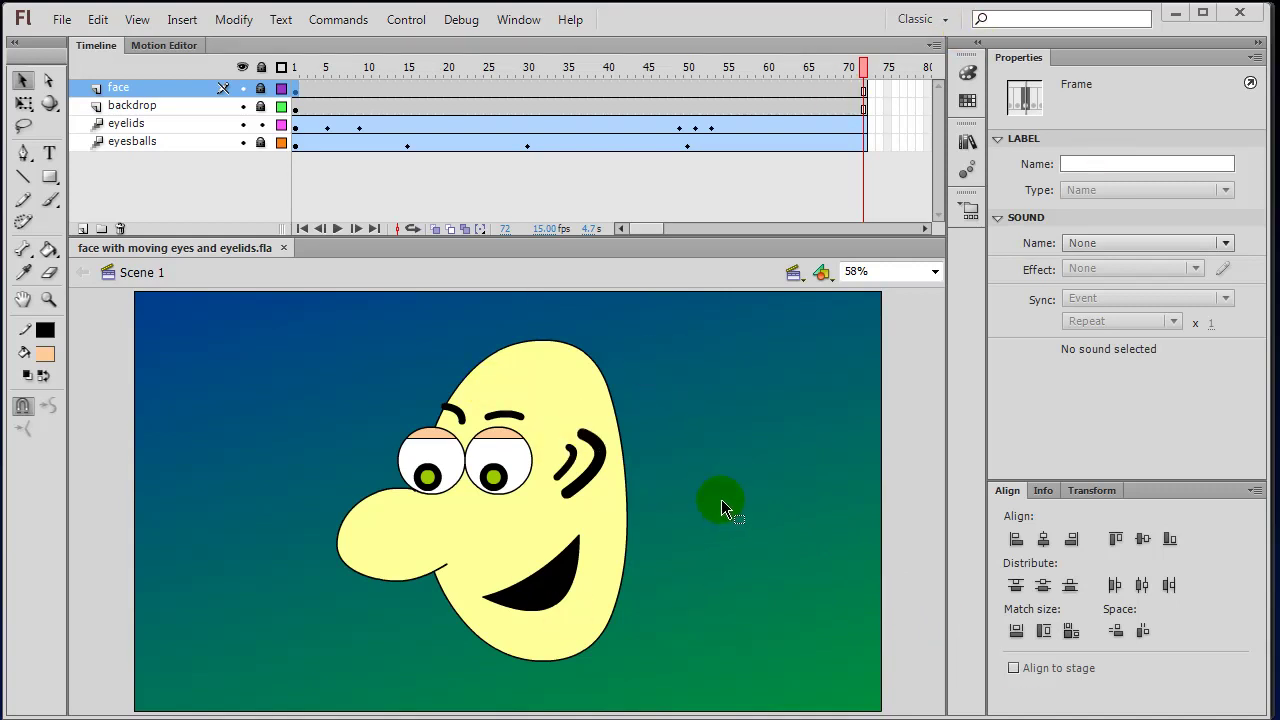
left_click(1176, 18)
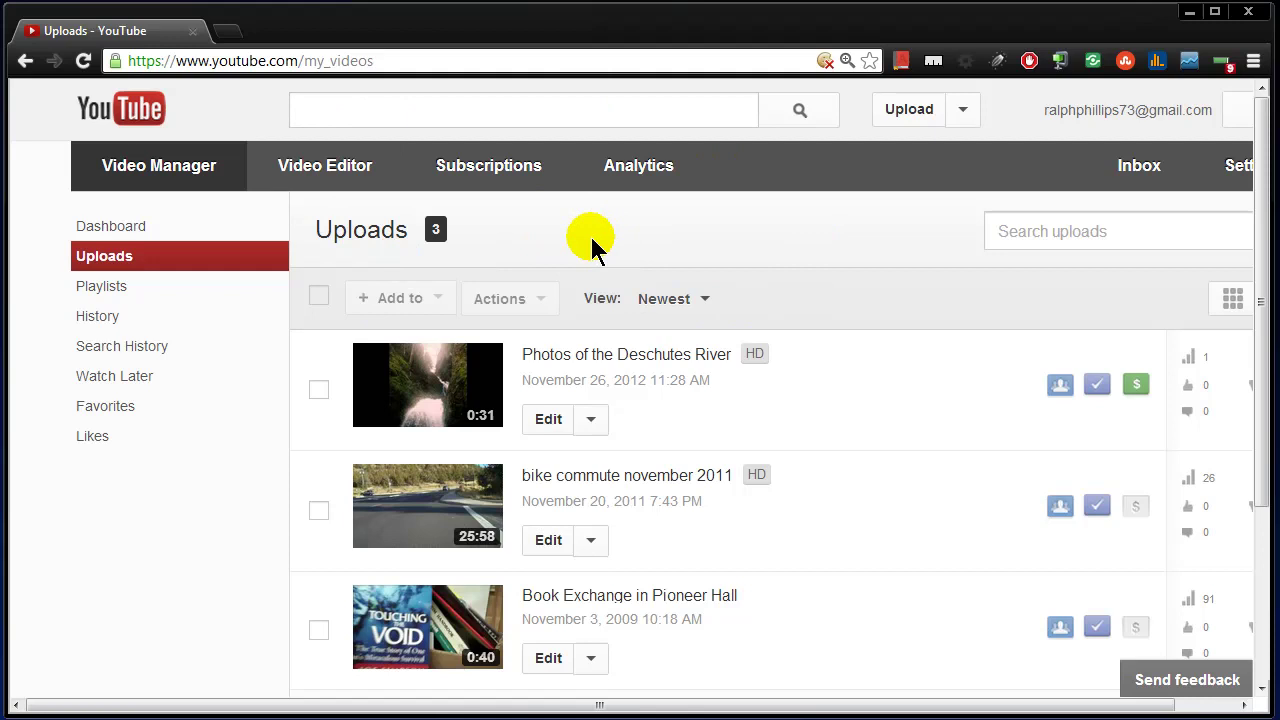
On YouTube's upload page, browse the Desktop and pick 'face with moving eyes and eyelids.avi'
left_click(911, 111)
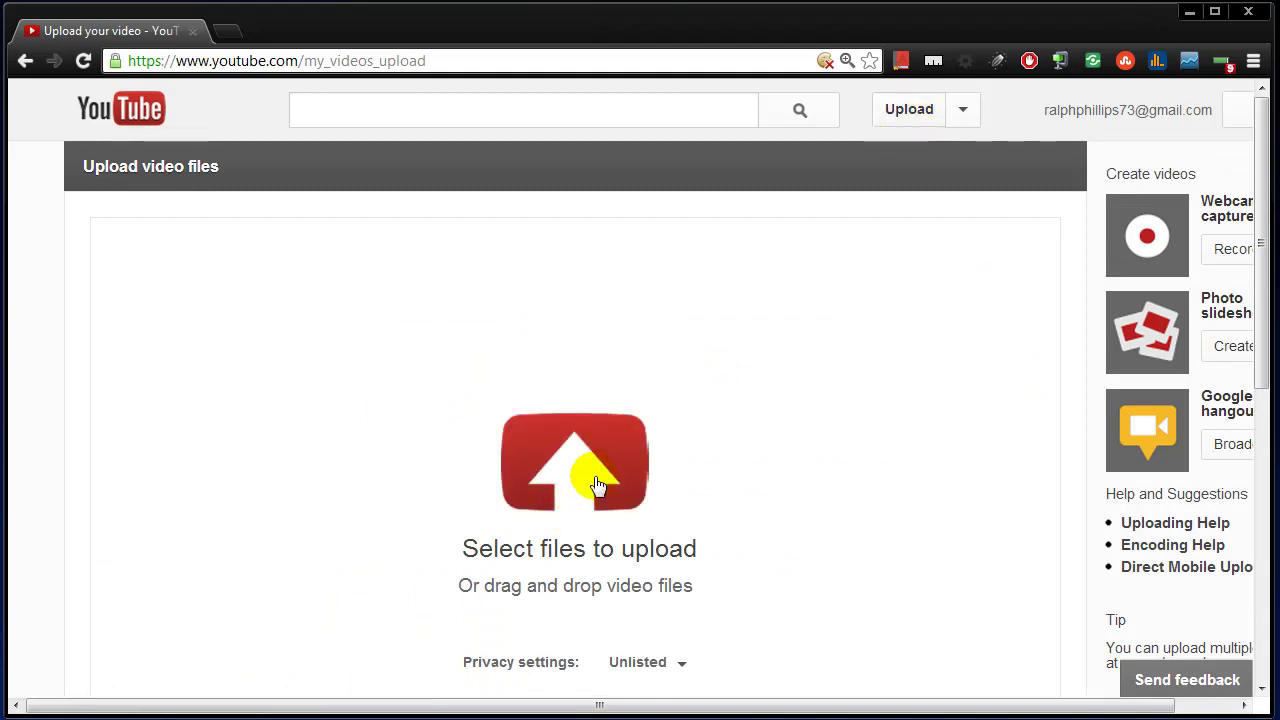
left_click(571, 477)
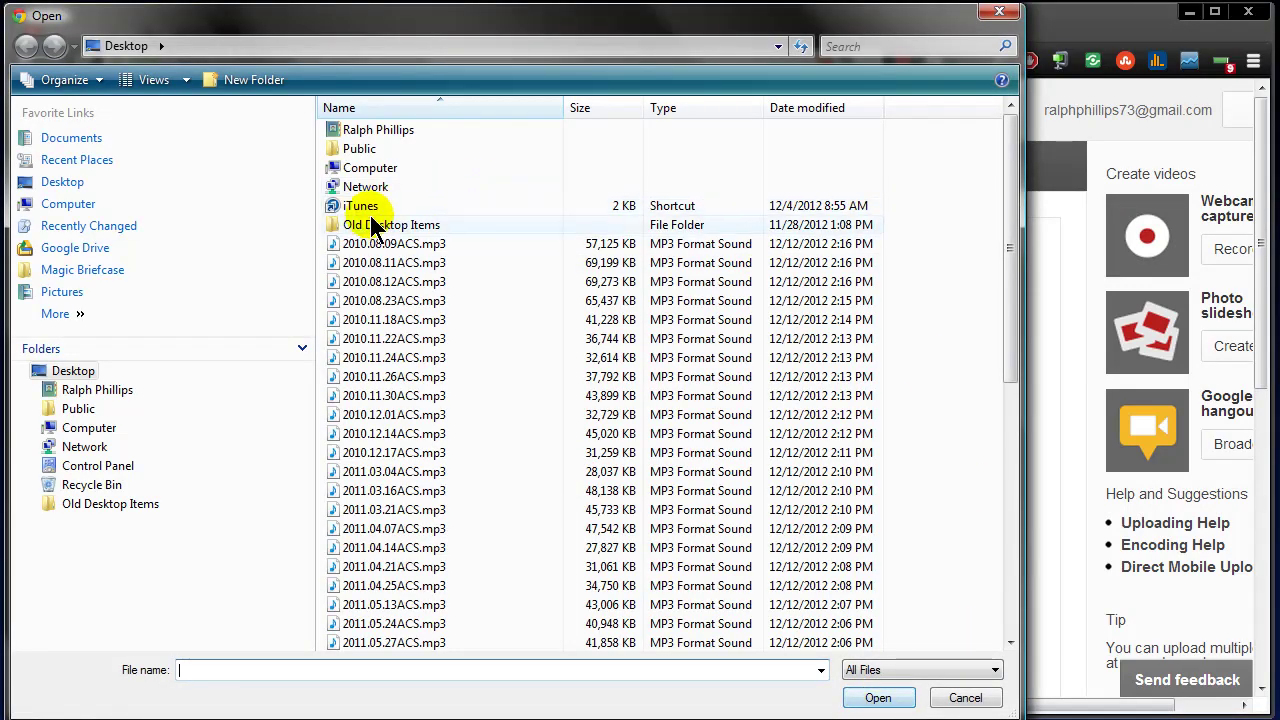
left_click_drag(1007, 214, 1027, 534)
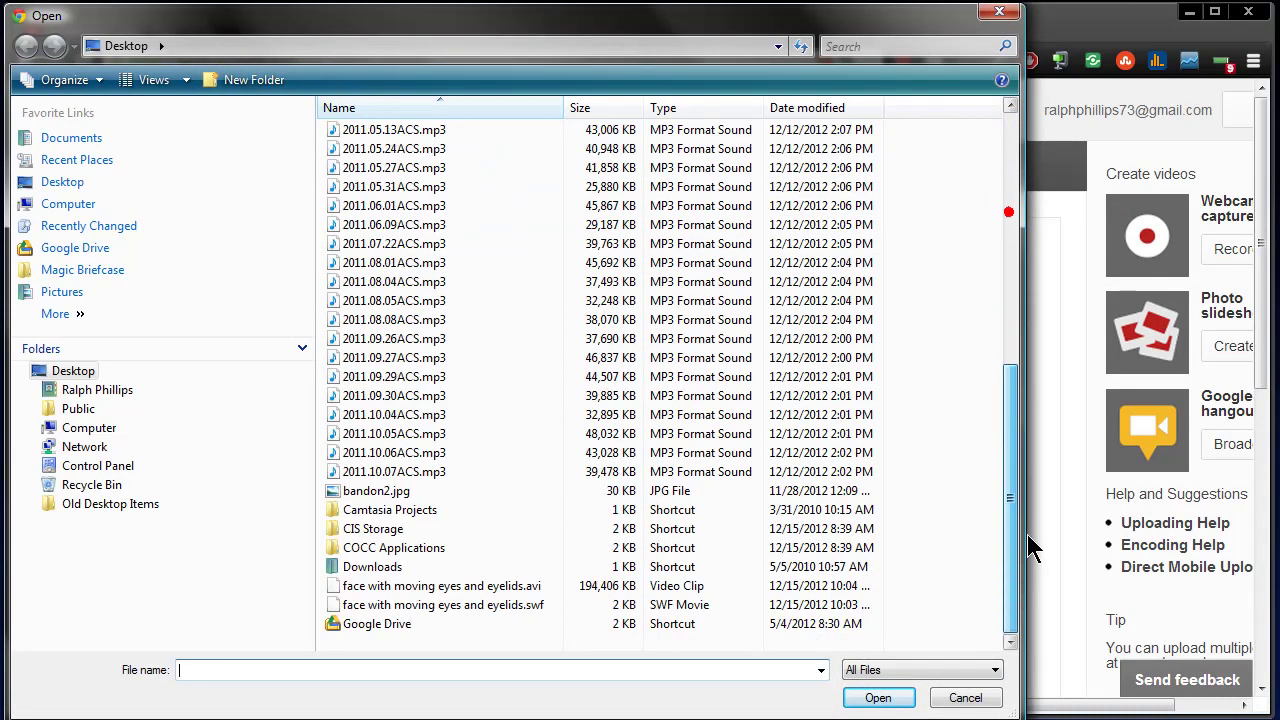
left_click(428, 588)
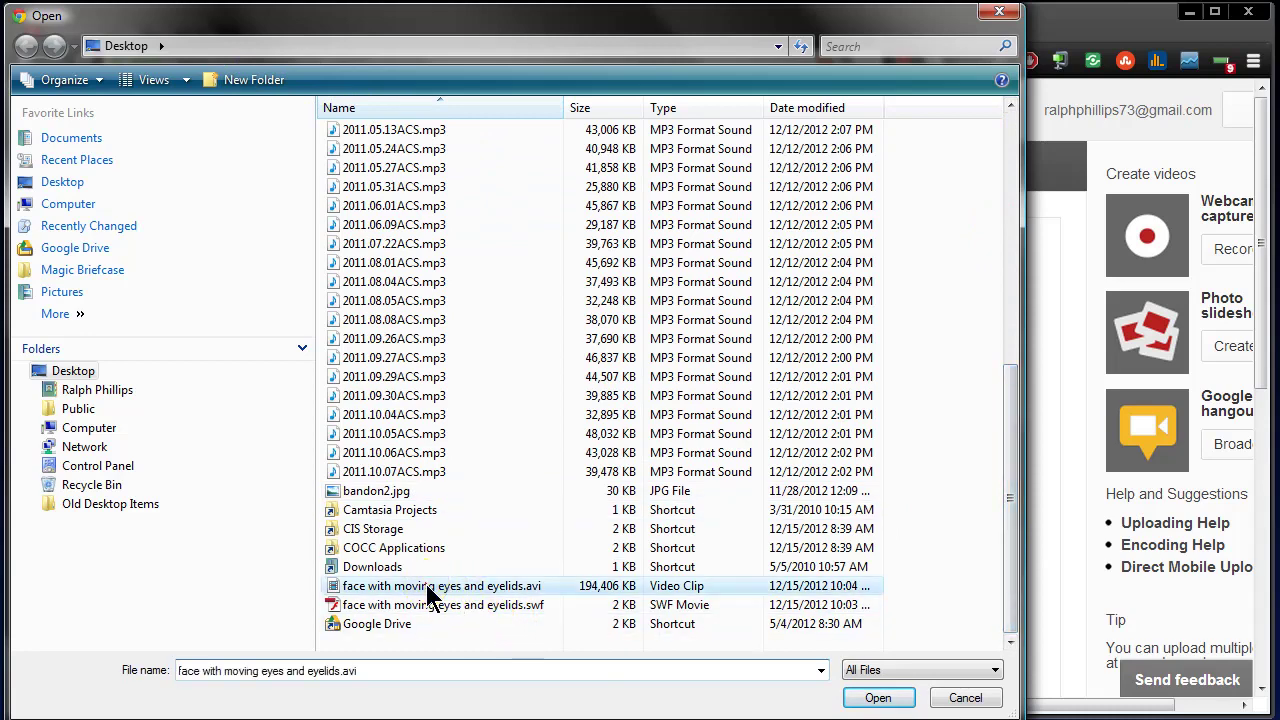
Begin uploading the AVI and replace its title with 'Flash Animation: Face with Eyes and Eyelids'
double_click(477, 588)
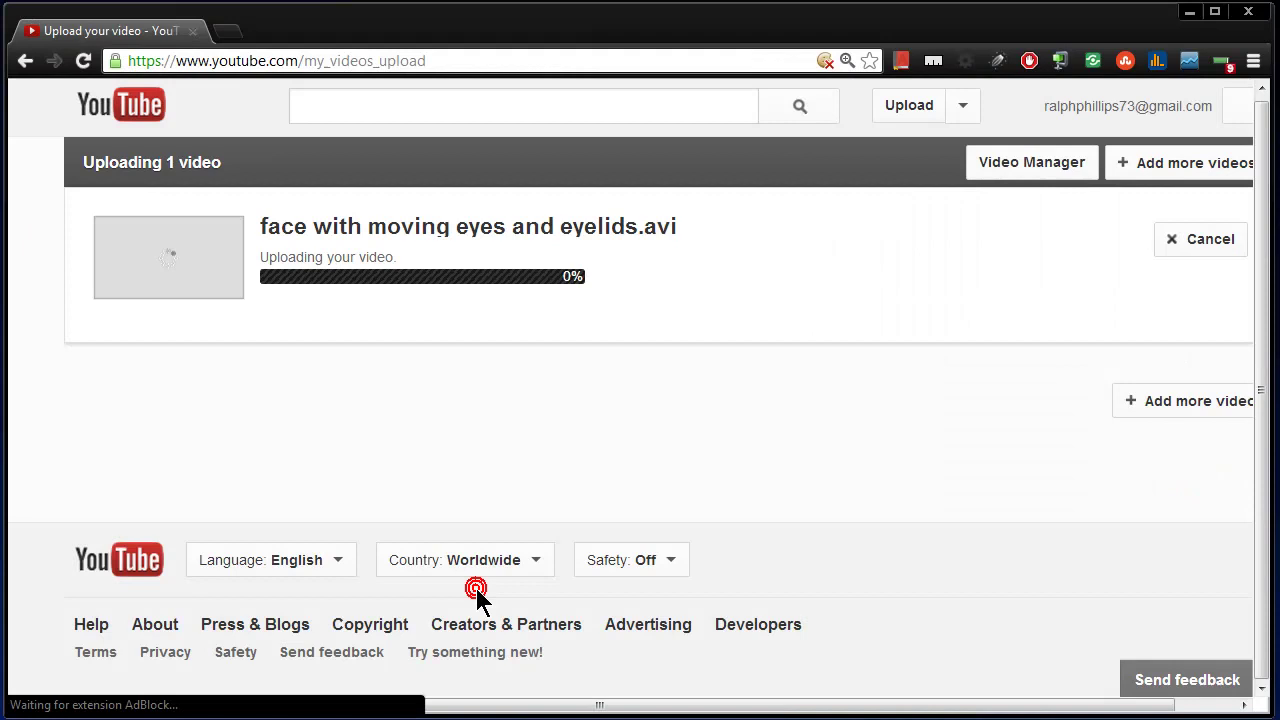
scroll(650, 420, "down", 3)
left_click_drag(1260, 366, 1249, 243)
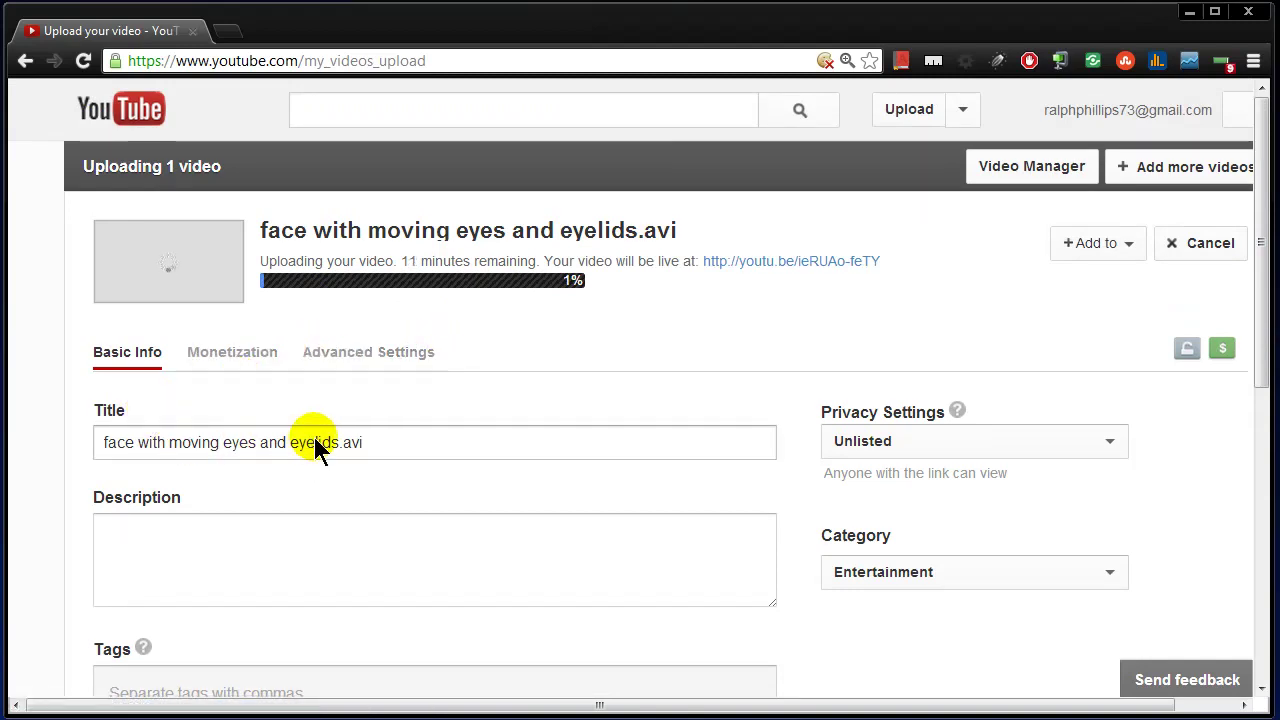
left_click_drag(380, 440, 37, 430)
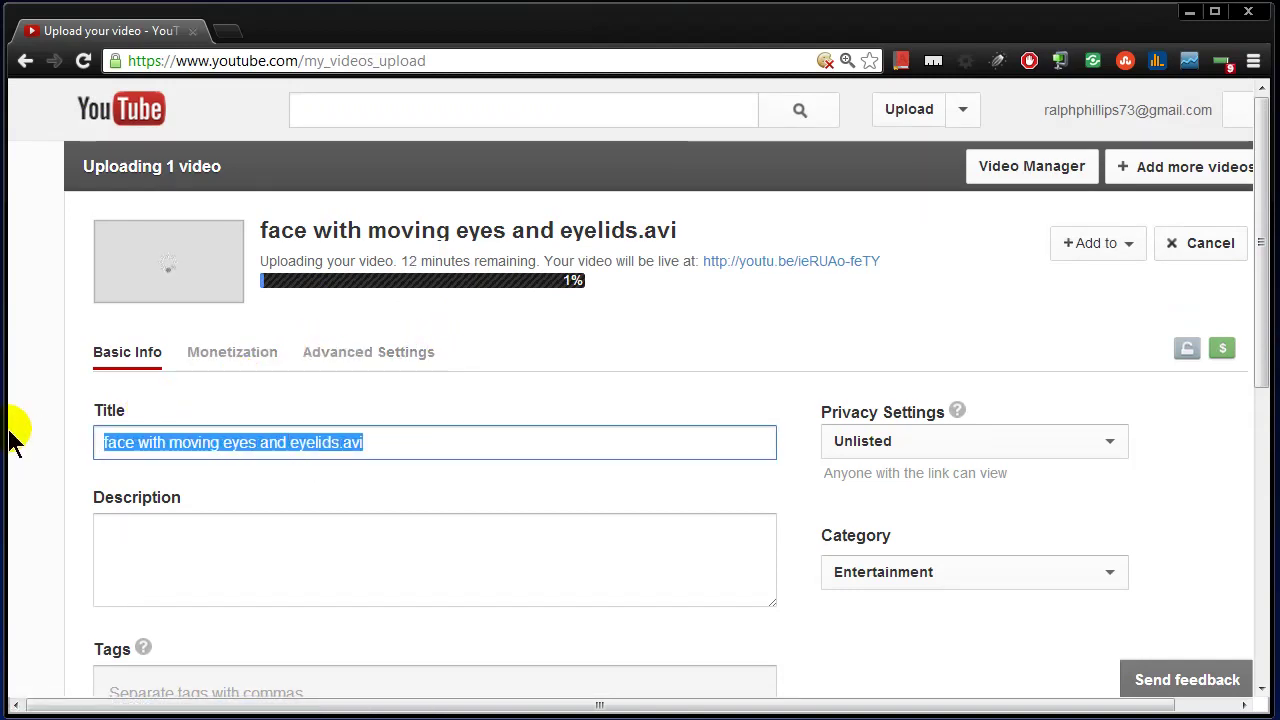
type("Flash A")
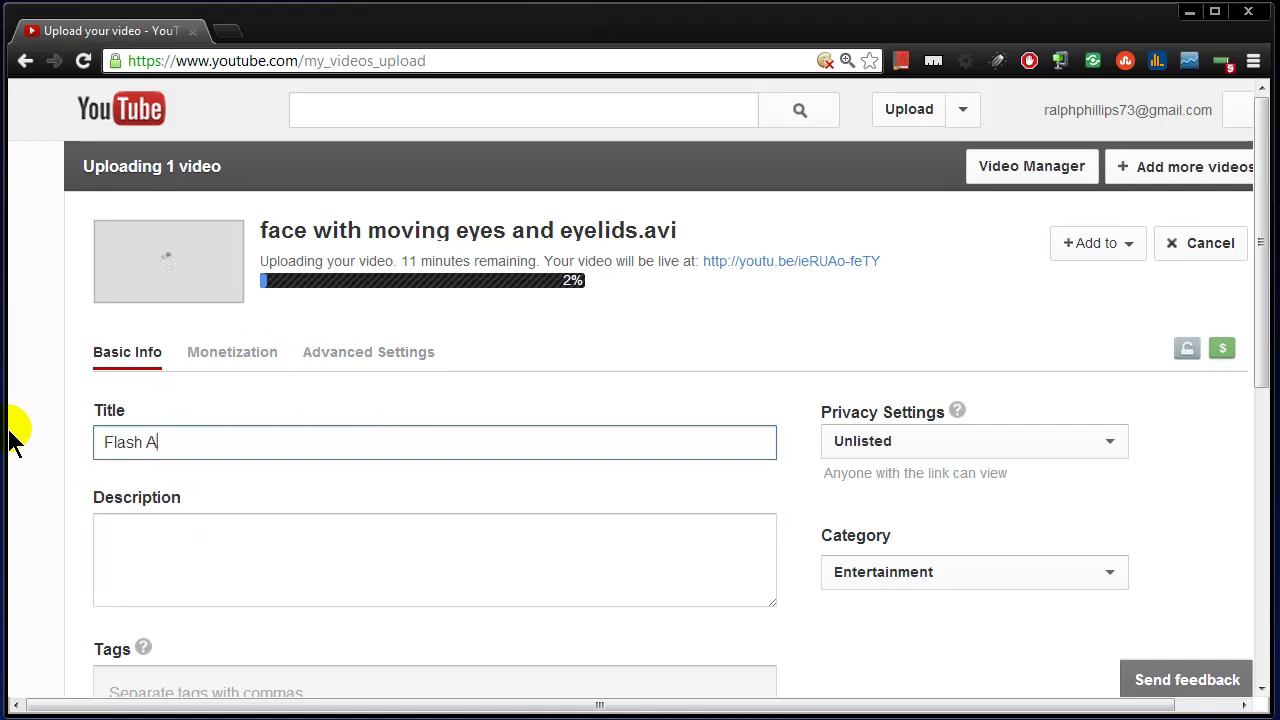
type("nimation: ")
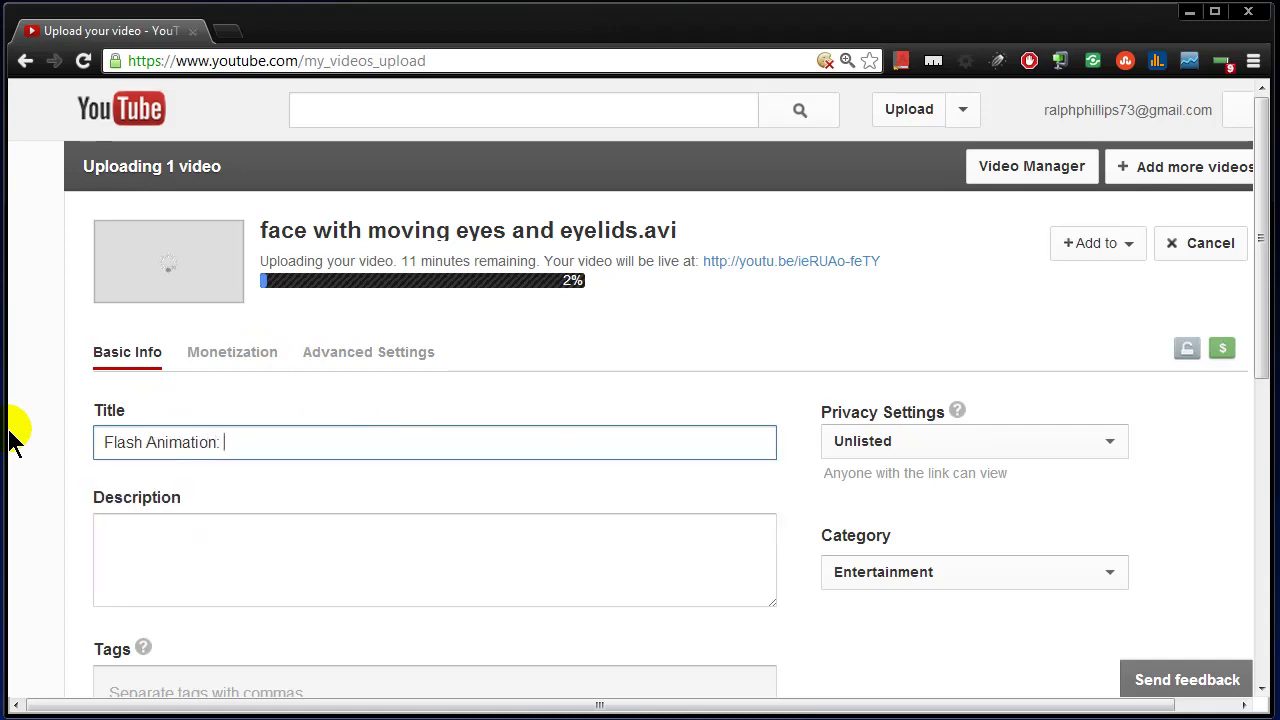
type("Face with Ey")
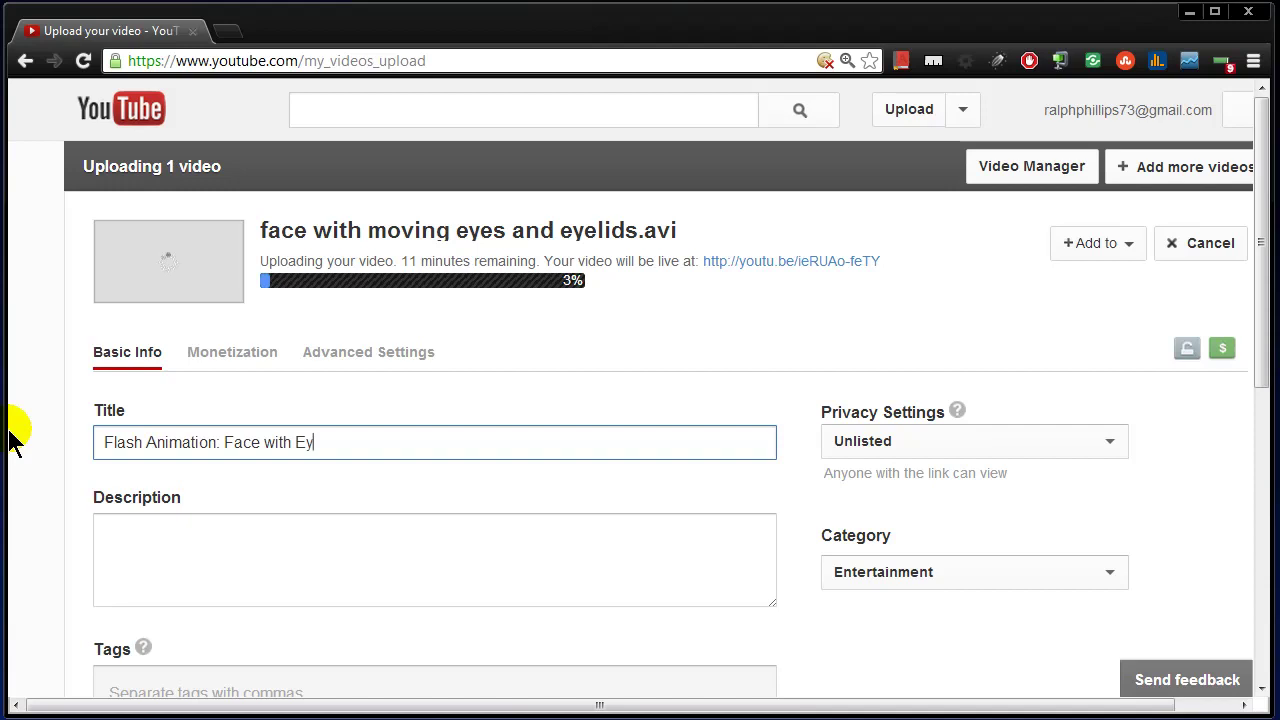
type("es and Eyel")
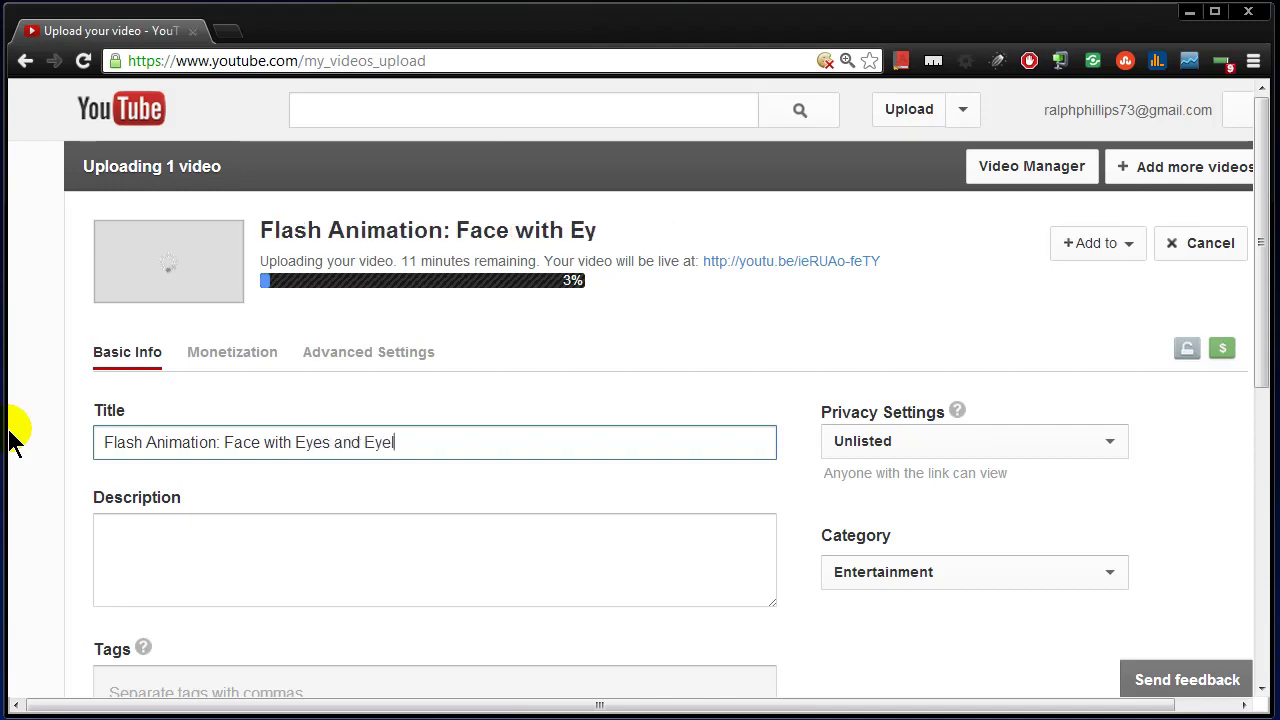
type("ids")
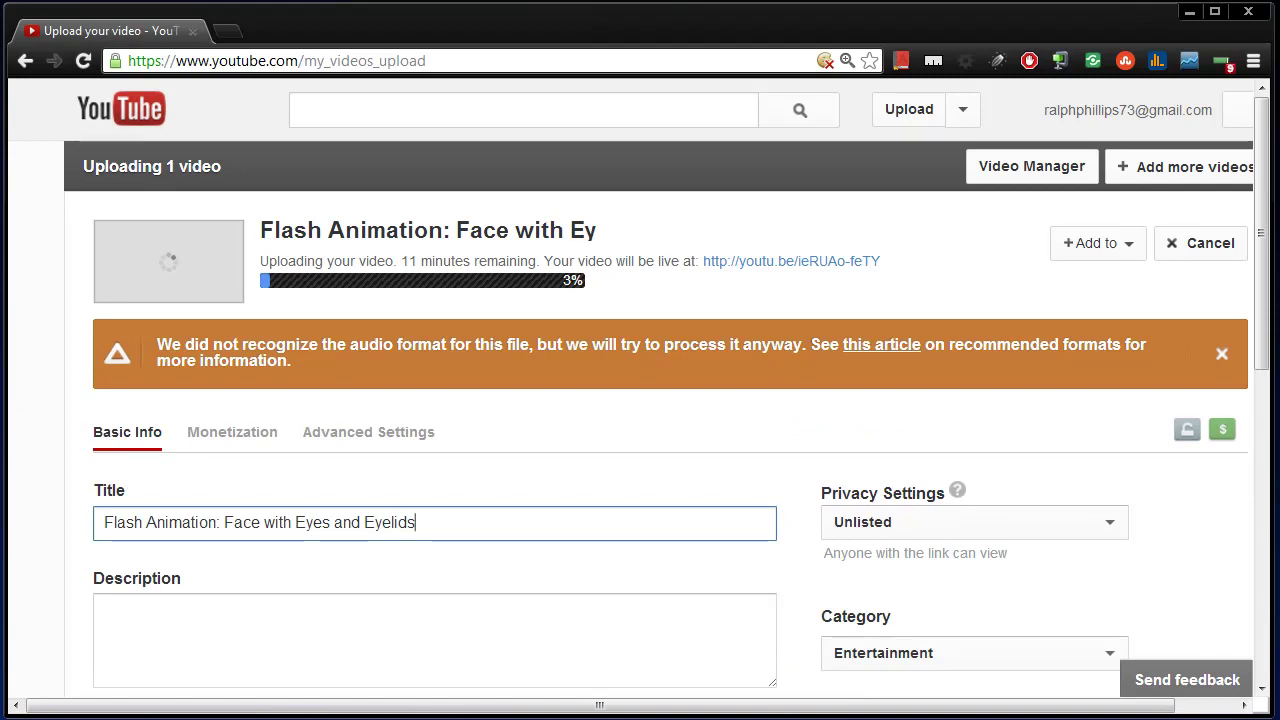
left_click(815, 505)
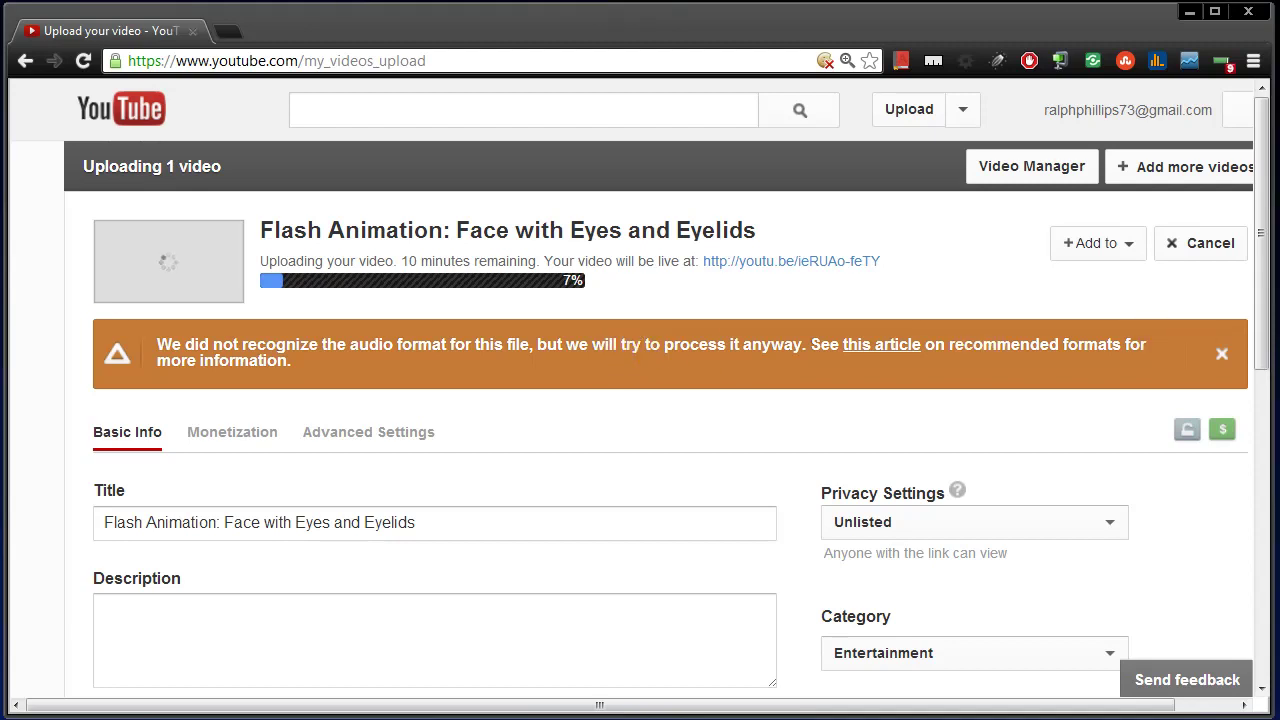
Close the audio-format warning and switch the video's privacy to Public
left_click(1222, 355)
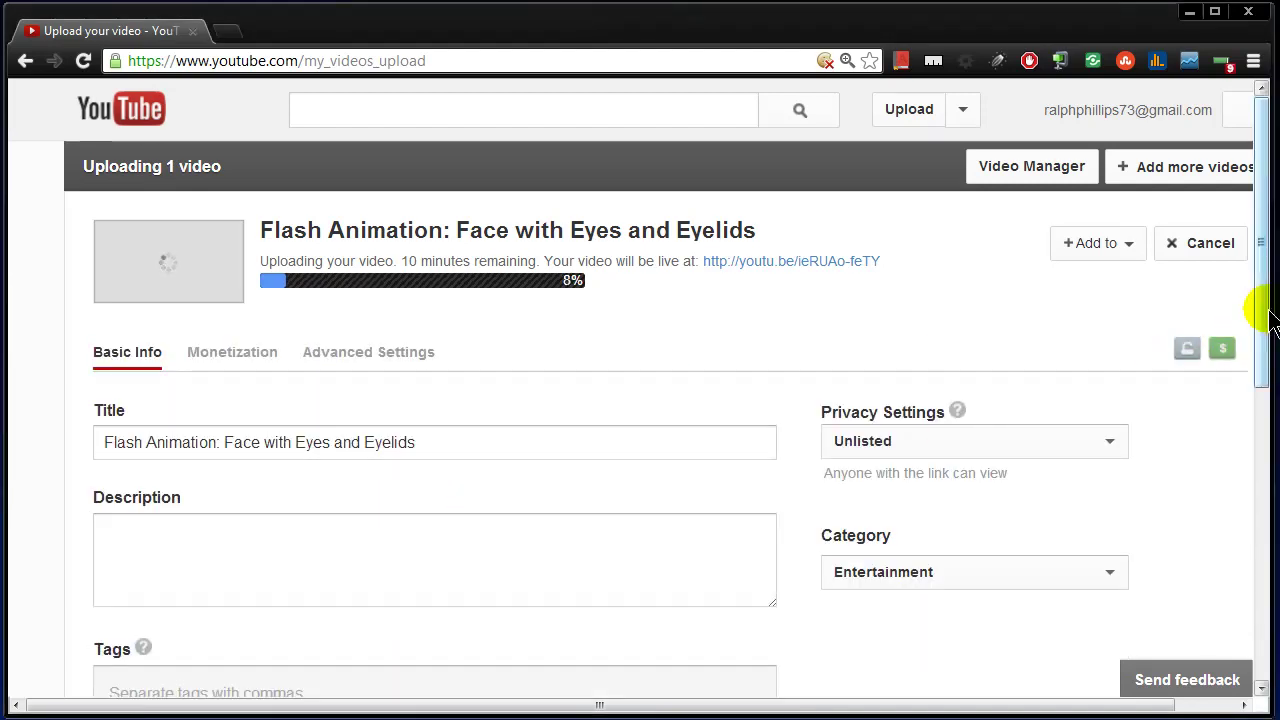
left_click_drag(1262, 310, 1265, 370)
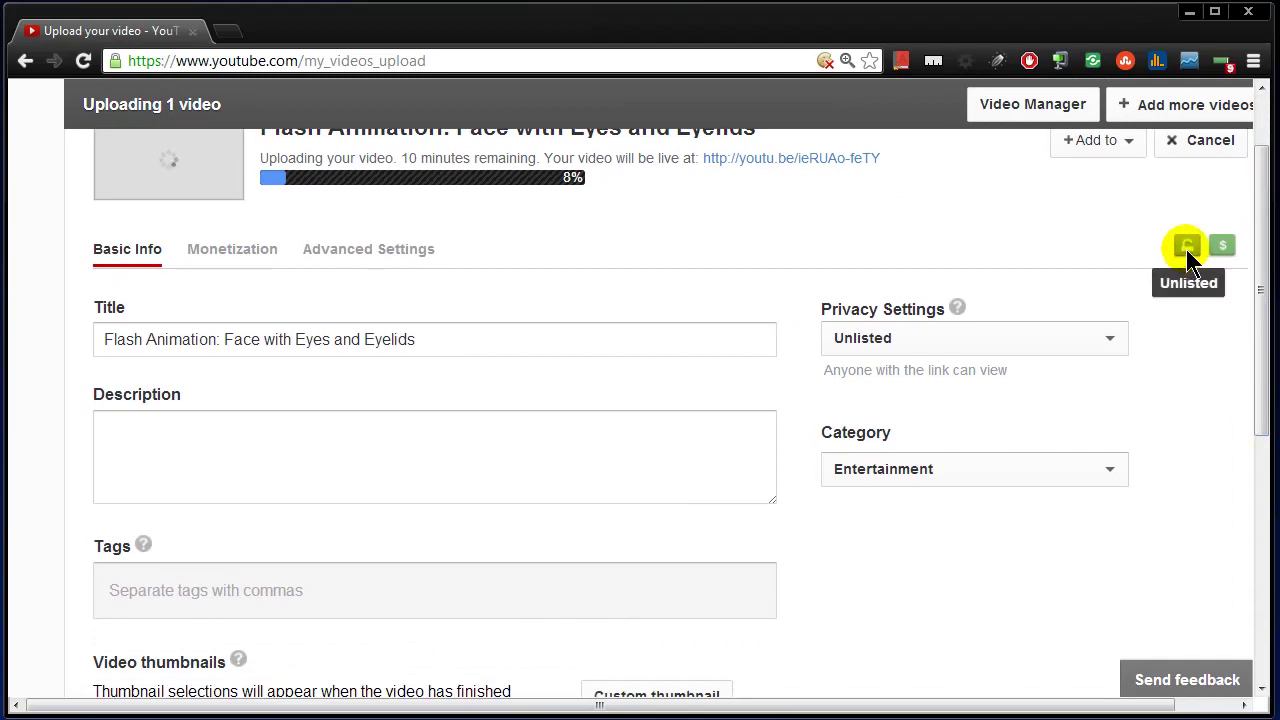
left_click(1186, 246)
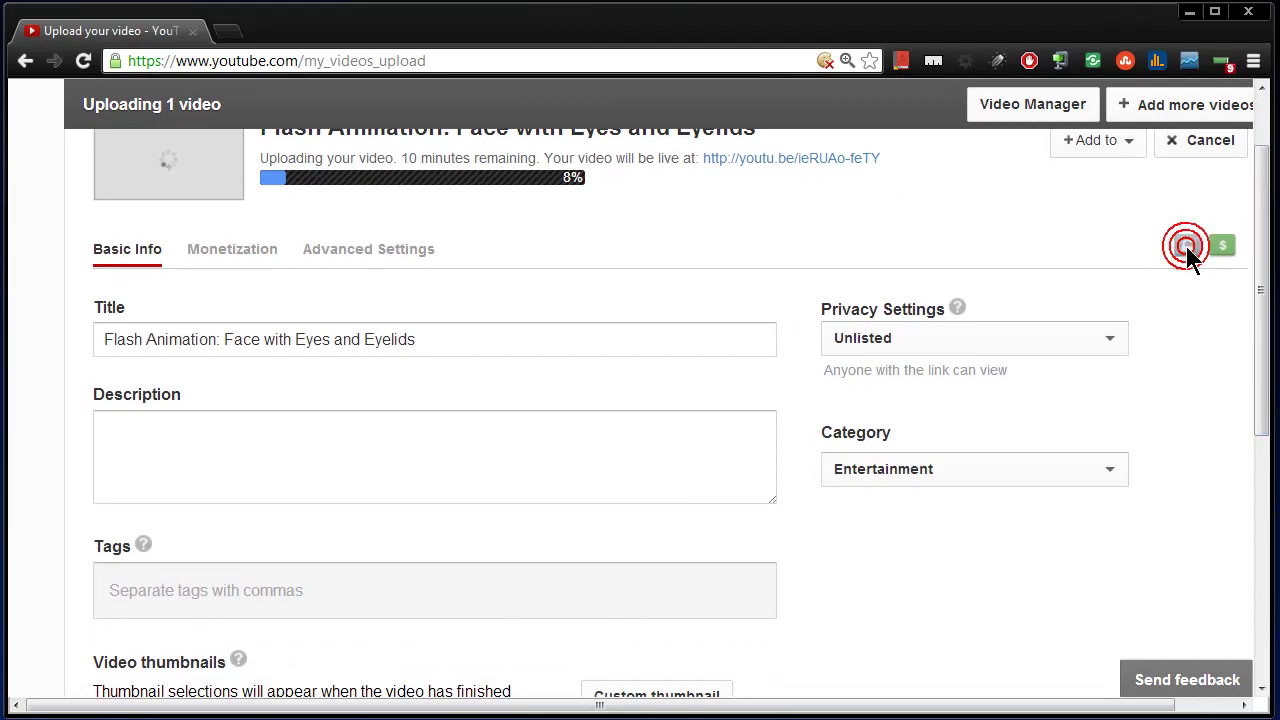
left_click(869, 337)
left_click(897, 365)
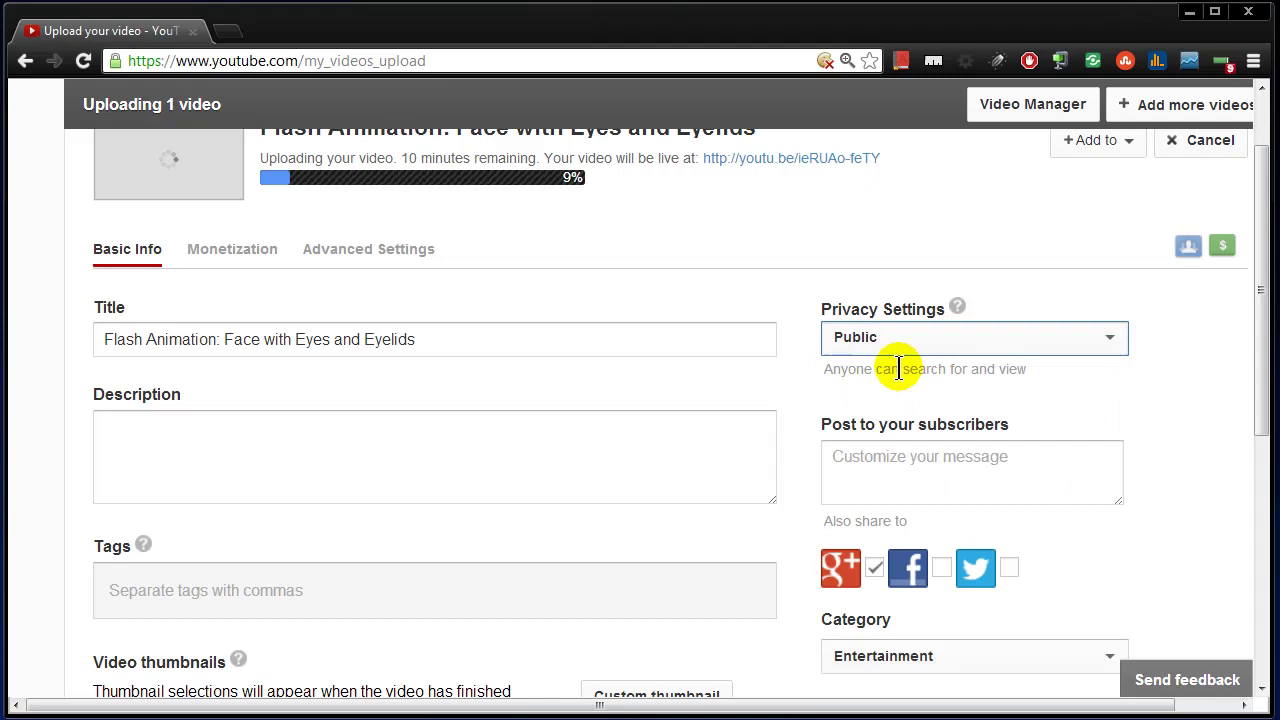
Save the changed video settings and scroll back to the top of the page
mouse_move(1257, 334)
left_mouse_down()
mouse_move(1260, 366)
mouse_move(1262, 355)
left_mouse_up()
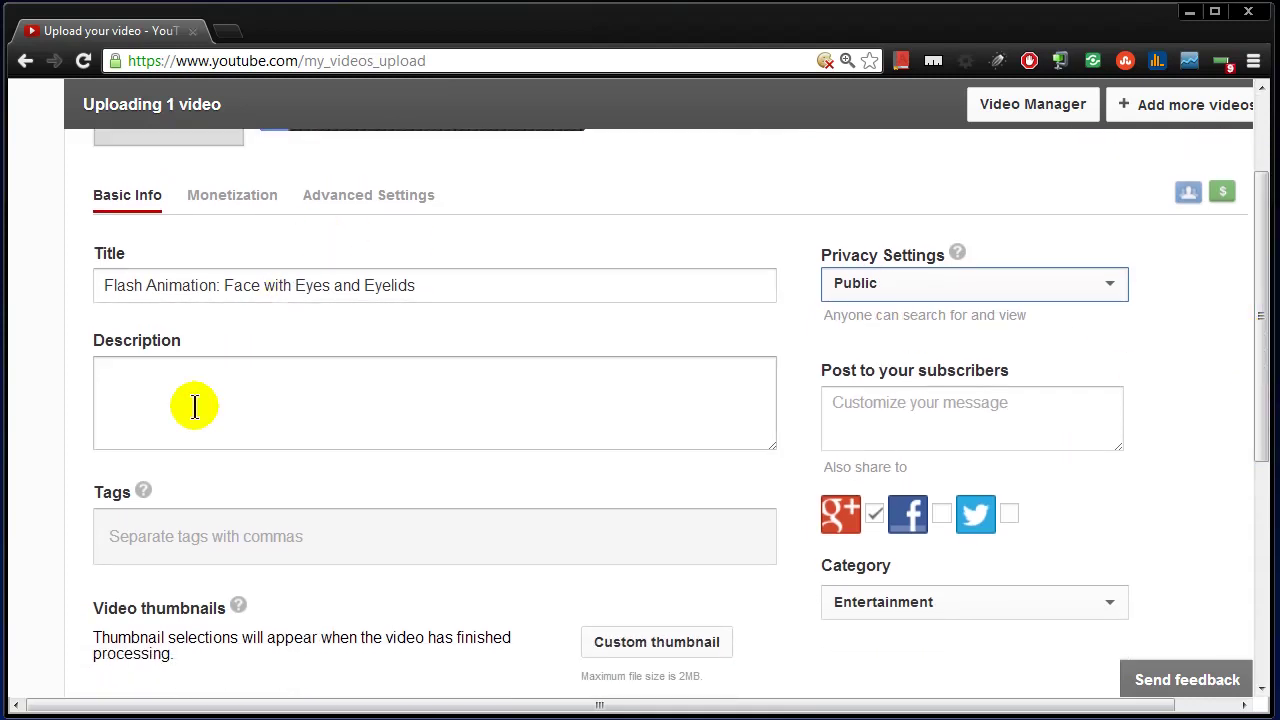
left_click(135, 404)
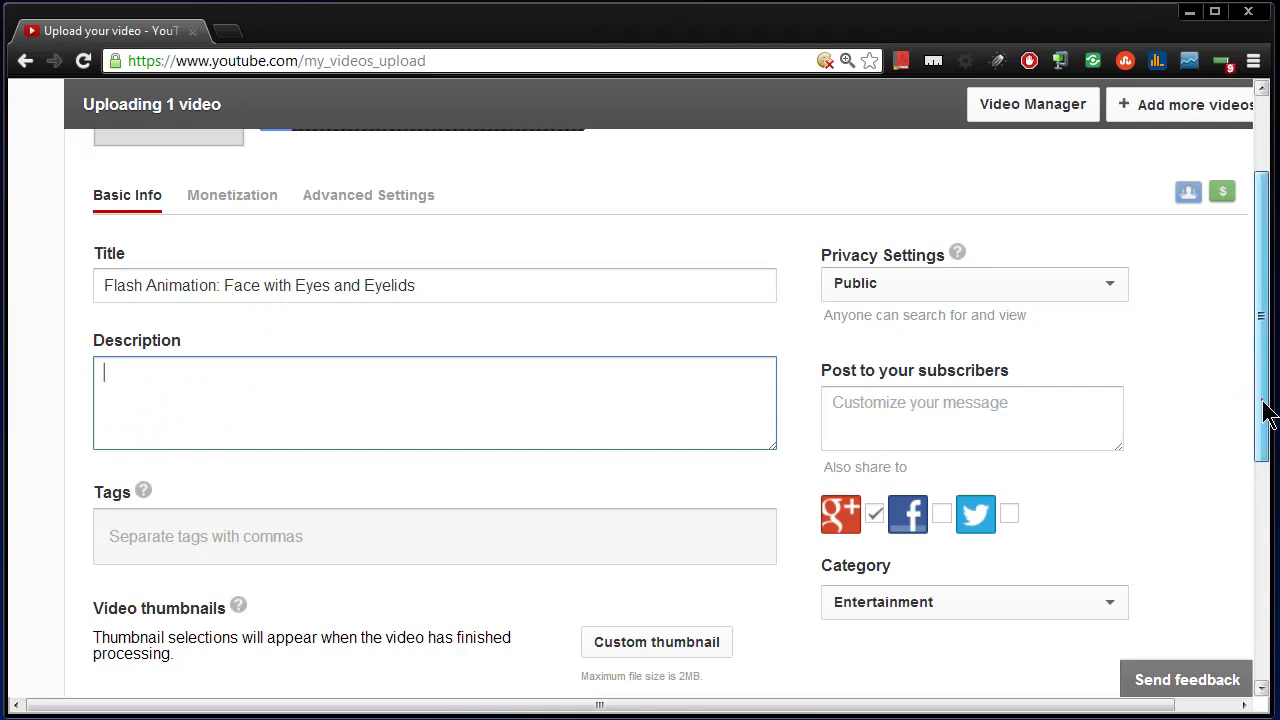
left_click_drag(1263, 409, 1237, 501)
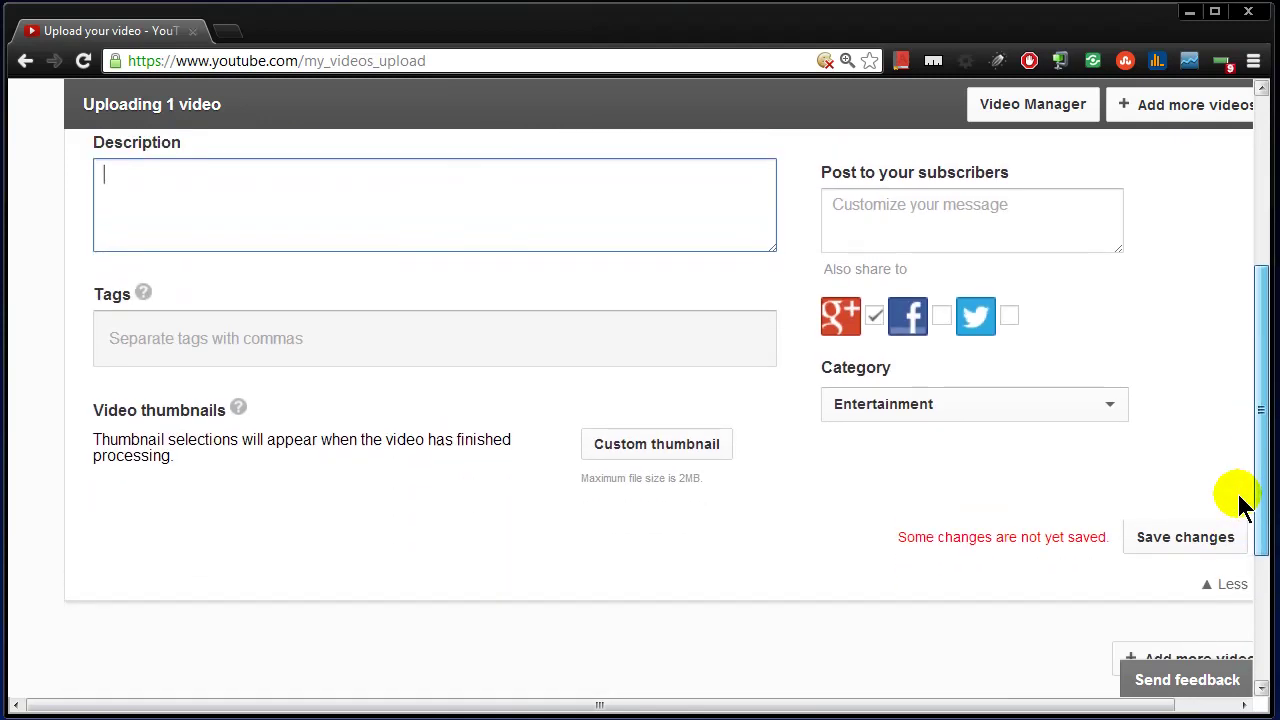
left_click(1191, 549)
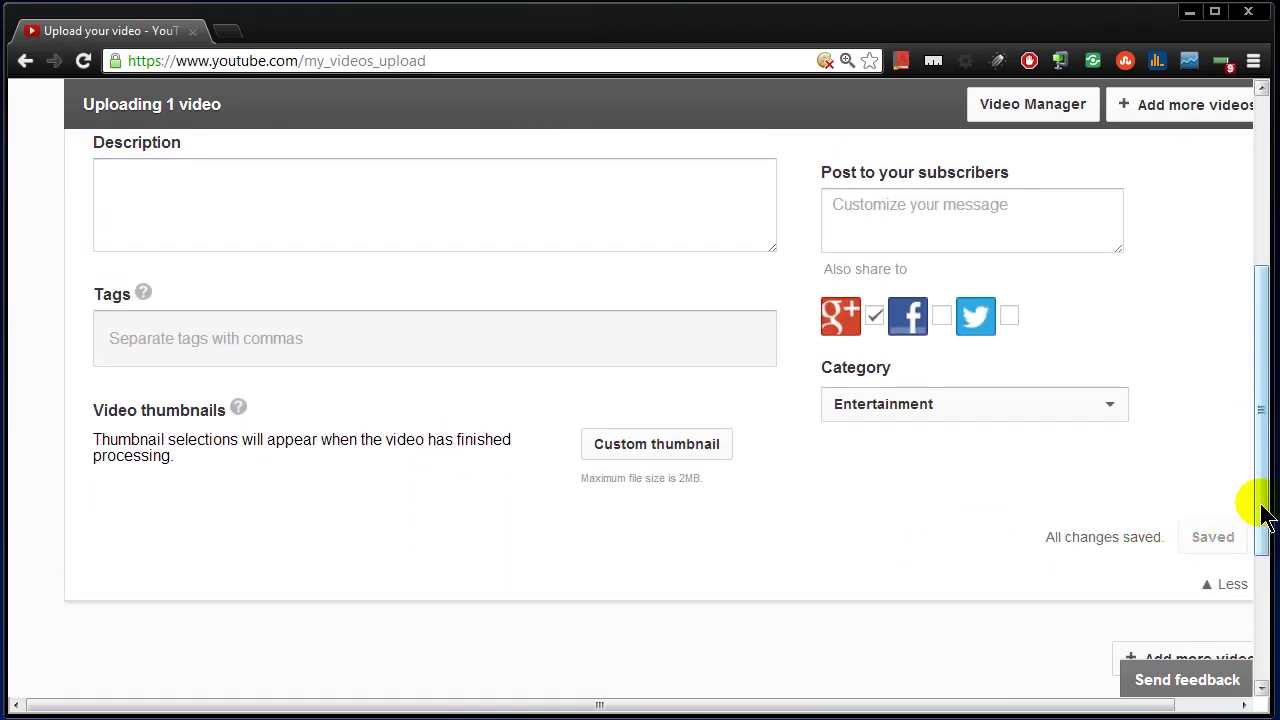
left_click_drag(1263, 509, 1268, 348)
left_click(1265, 350)
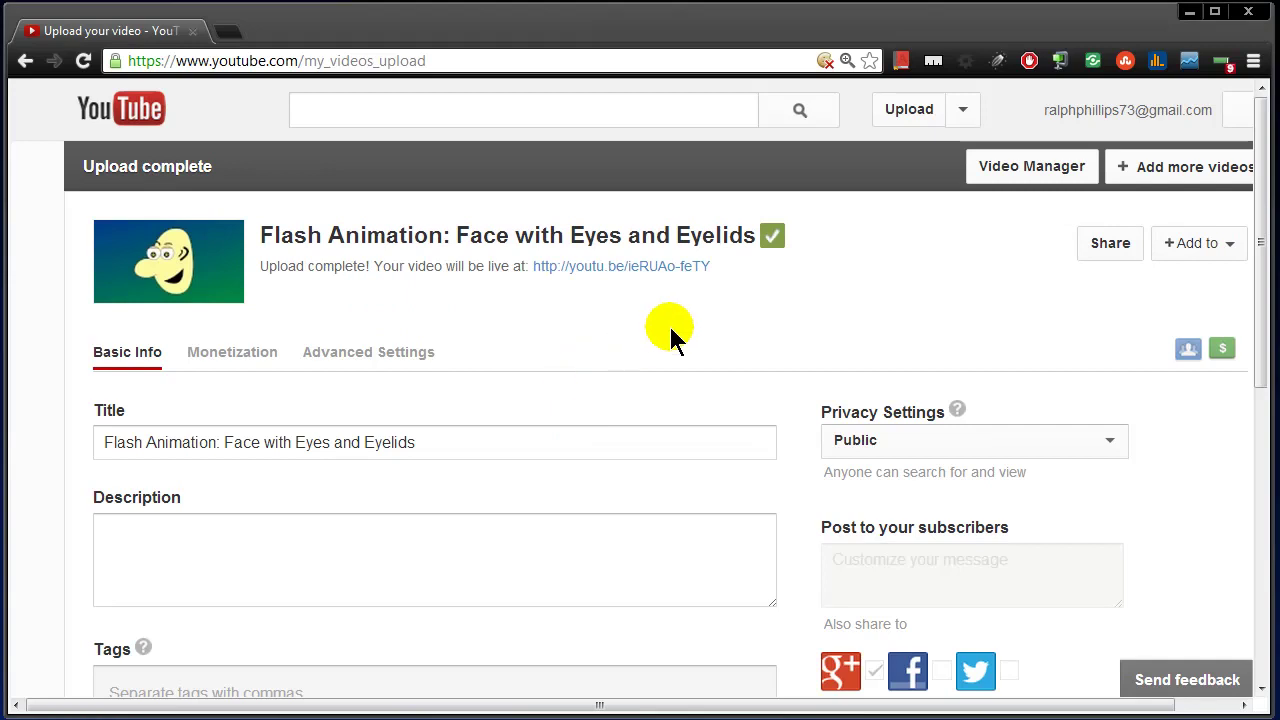
Open the video's youtu.be link in a new tab and play the face animation
left_click(577, 266)
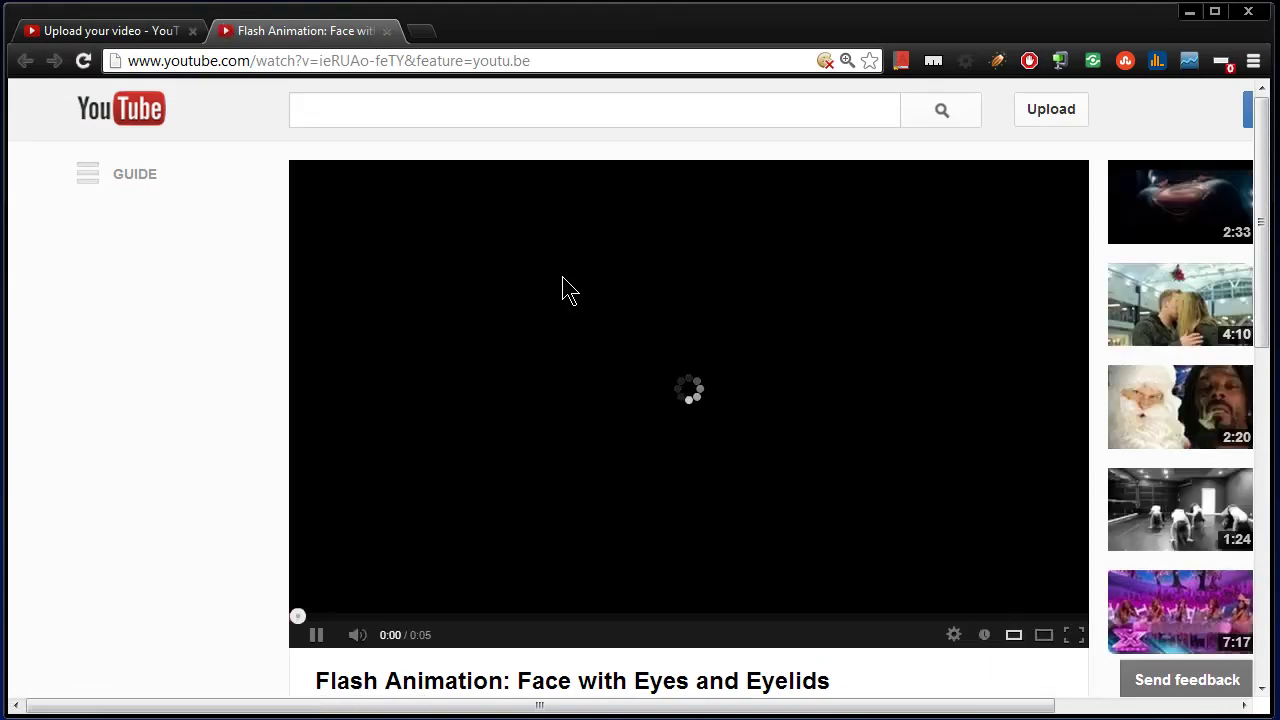
left_click(250, 425)
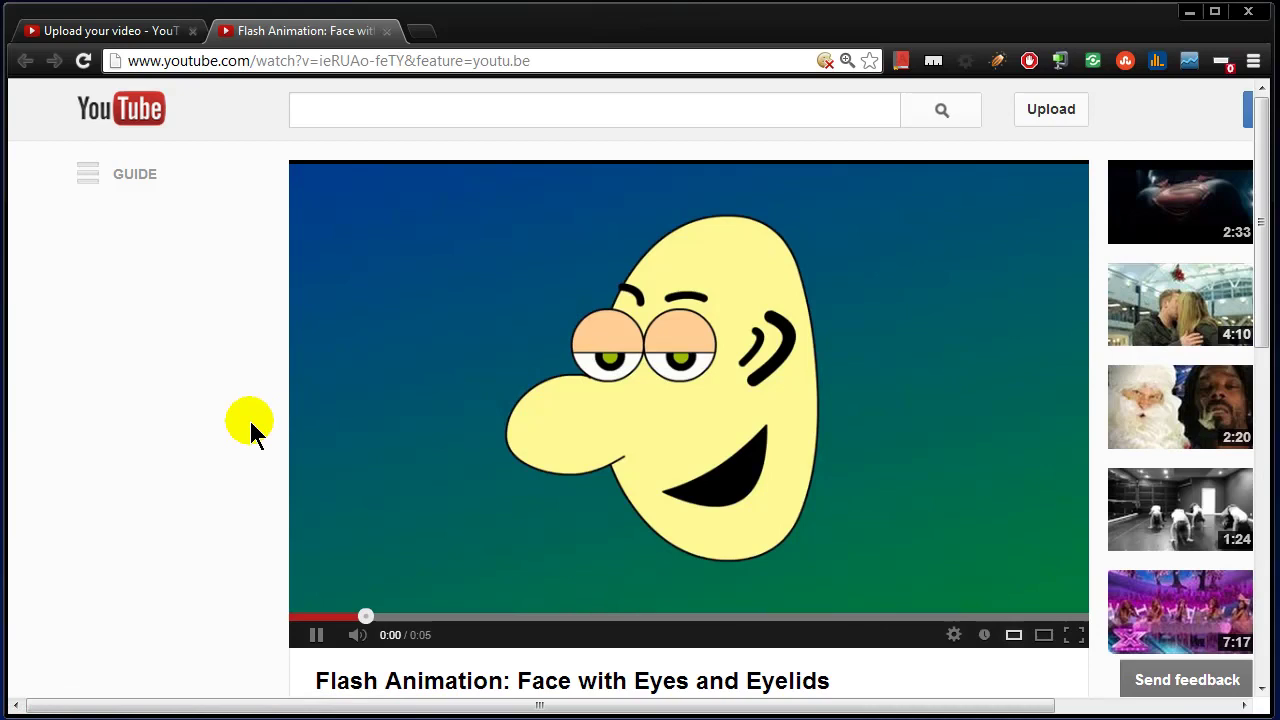